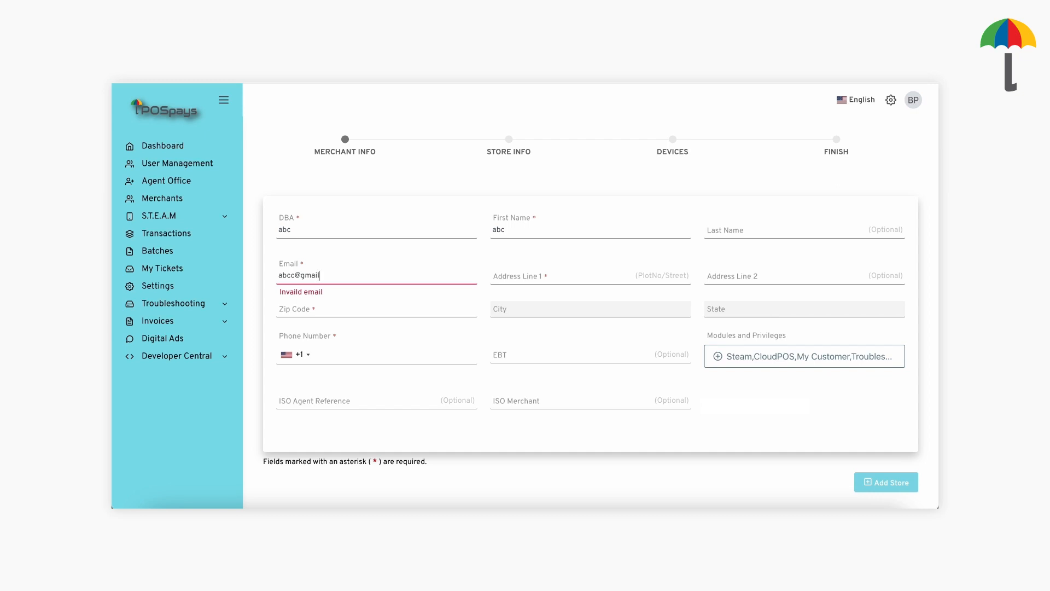
# - Complete the merchant's e-mail address and set Address Line 1 to abc
pyautogui.write('.com')
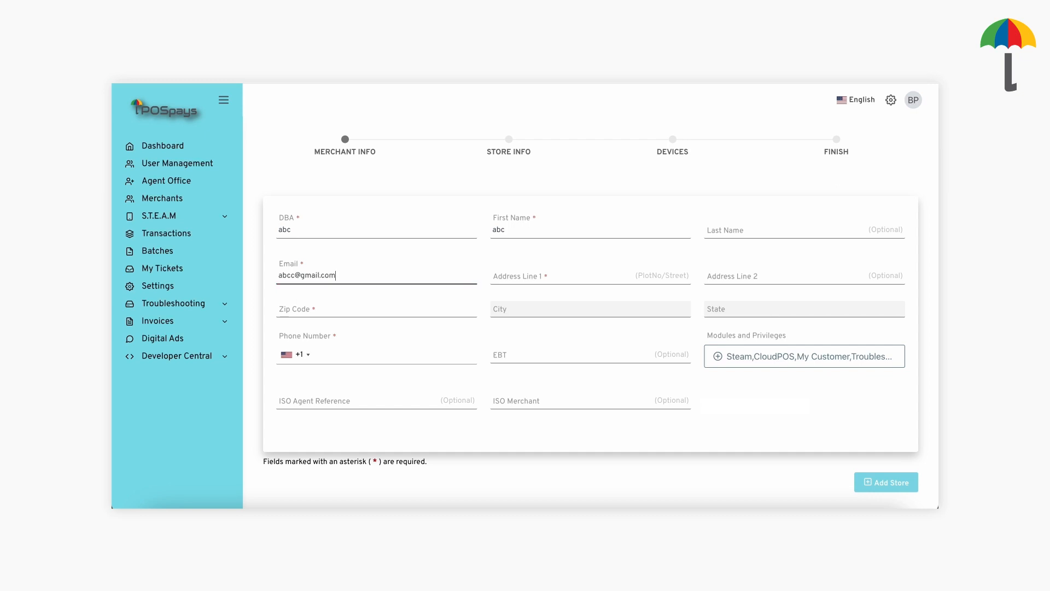
pyautogui.click(557, 279)
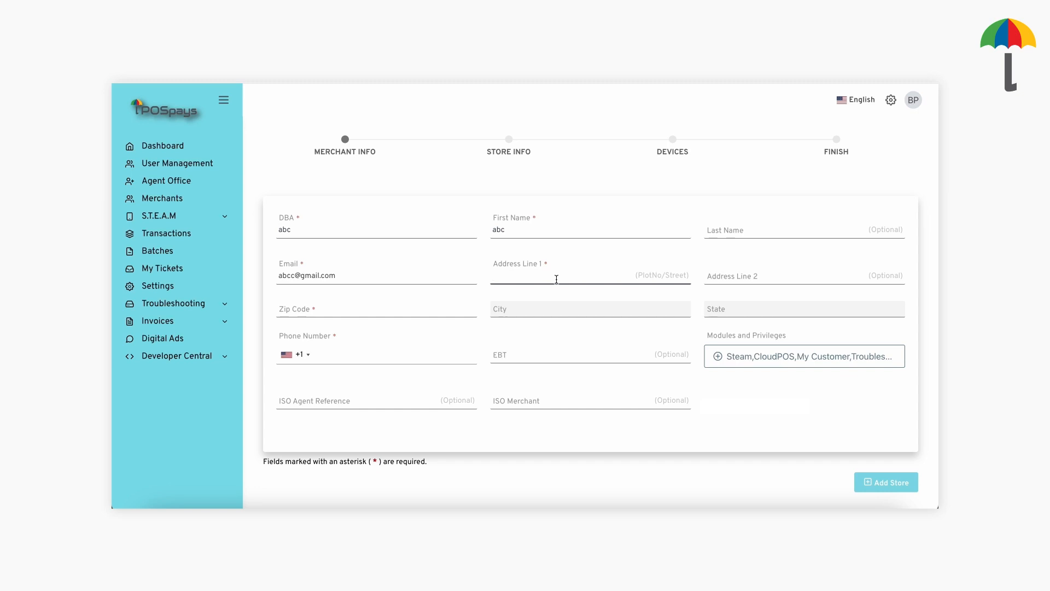
pyautogui.write('abc')
# - Enter zip code 10001 and pick the New York suggestion so city and state fill in
pyautogui.click(411, 316)
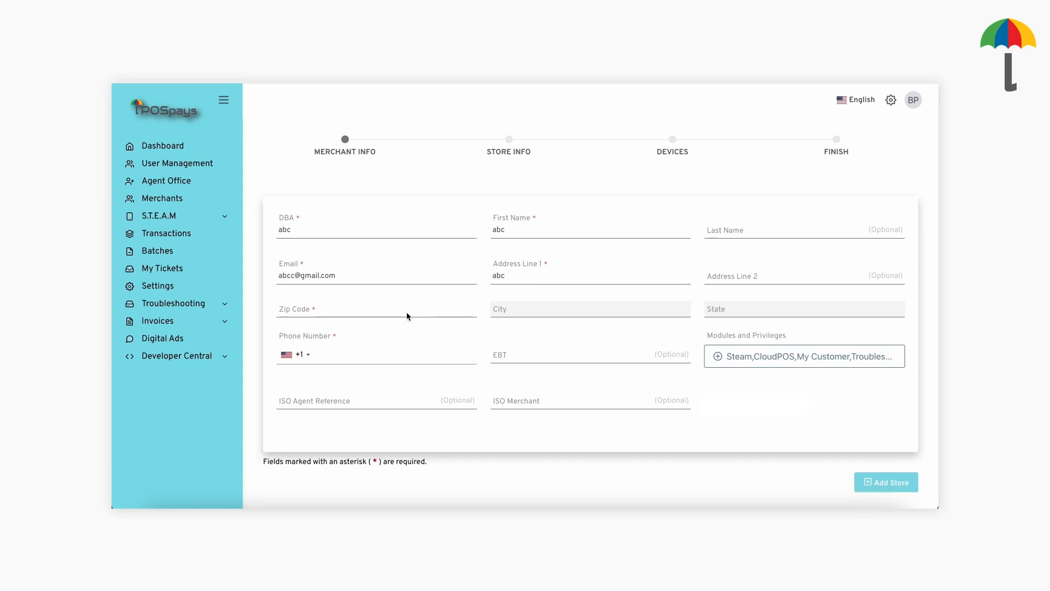
pyautogui.click(371, 308)
pyautogui.write('10000')
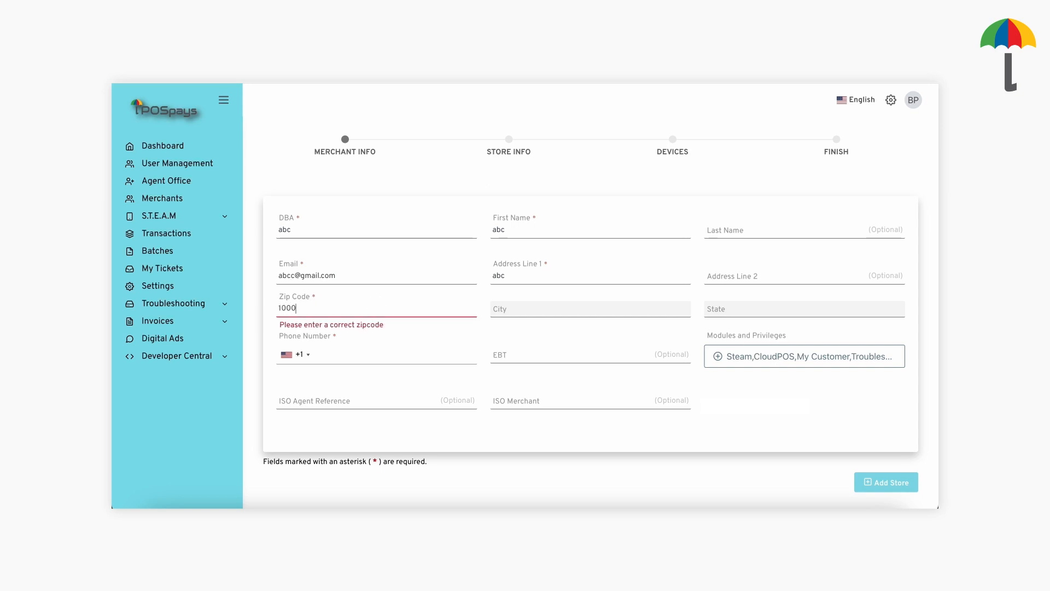
pyautogui.press('BackSpace')
pyautogui.write('1')
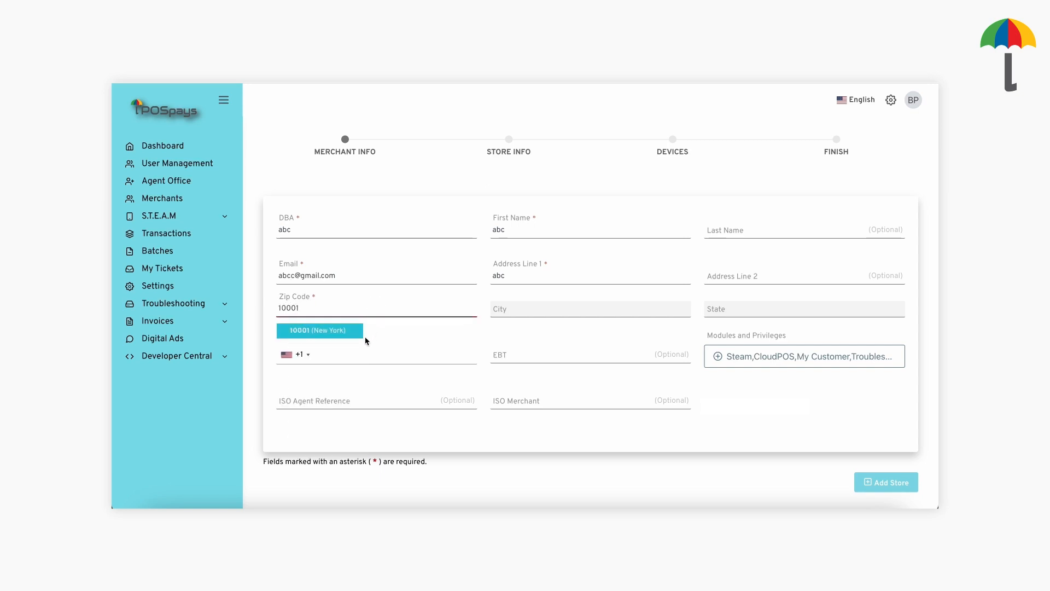
pyautogui.click(357, 334)
# - Fill in the merchant's phone number and an EBT number
pyautogui.click(347, 357)
pyautogui.write('4803333333')
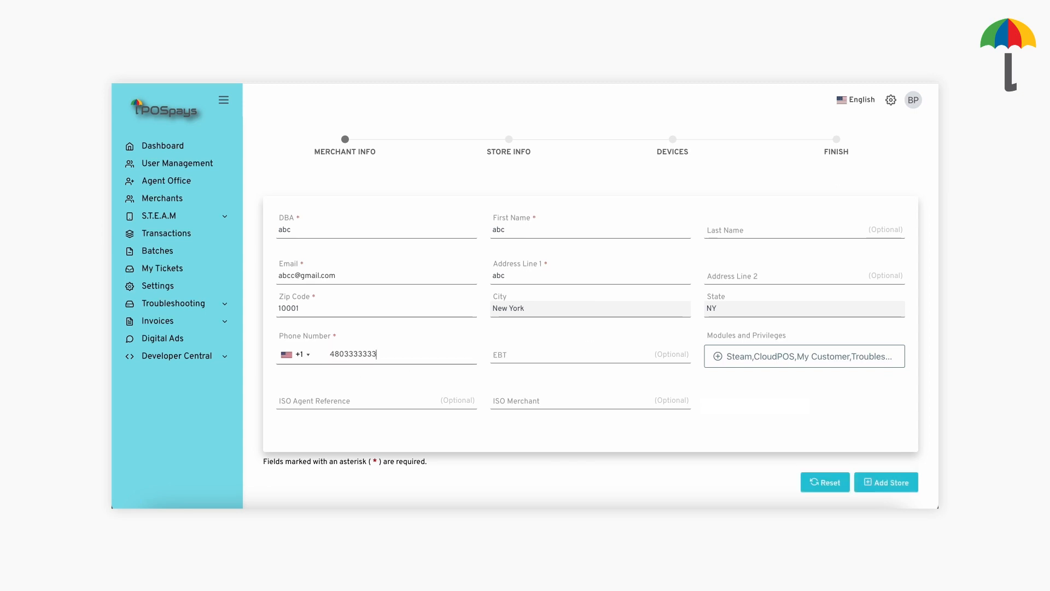
pyautogui.click(520, 356)
pyautogui.write('1243235')
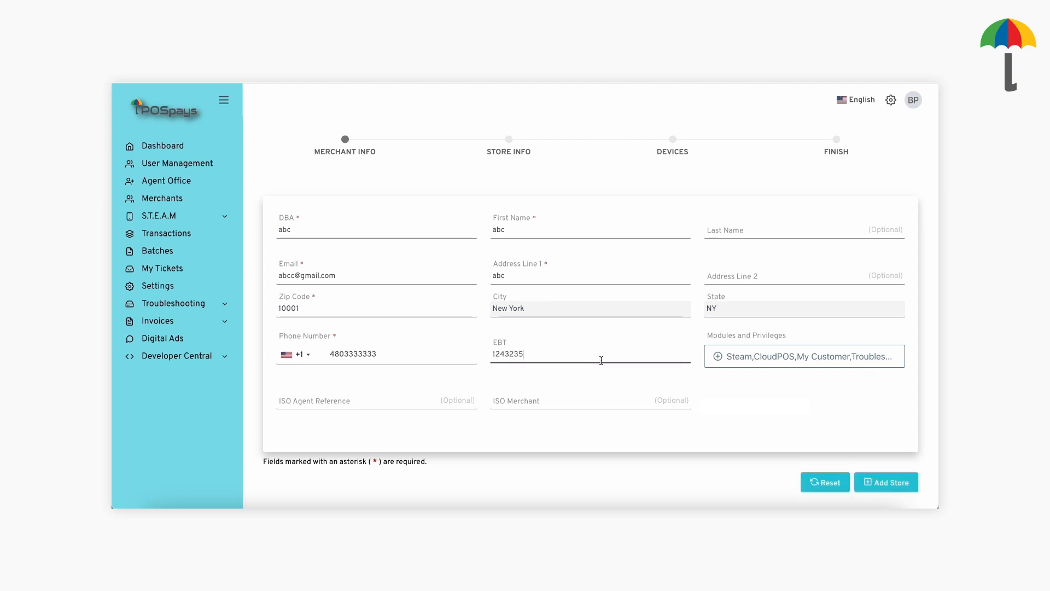
# - Open Modules and Privileges and inspect the CloudPOS sub-privileges
pyautogui.click(727, 358)
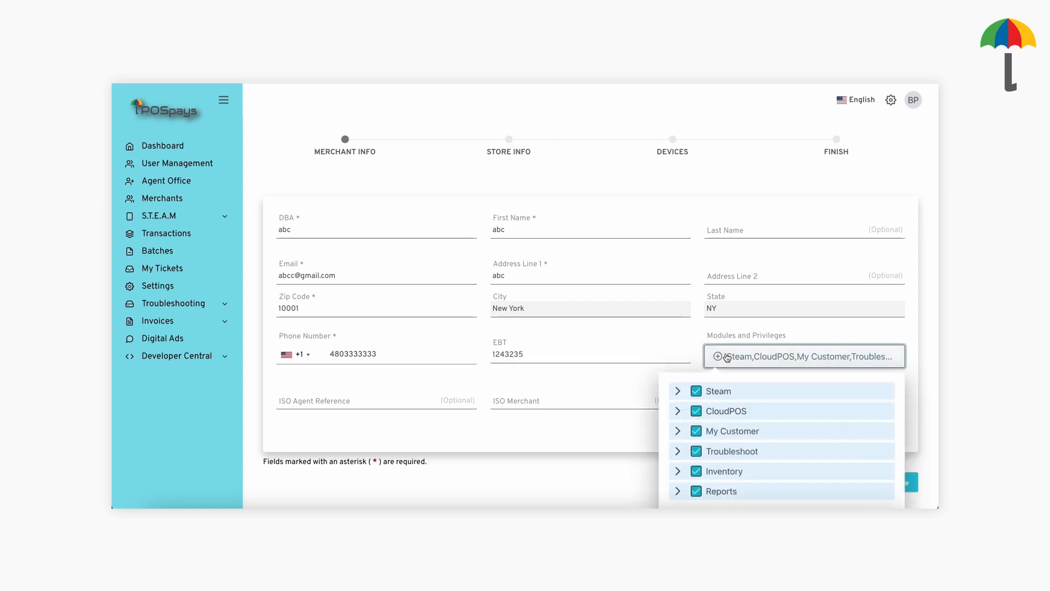
pyautogui.click(678, 412)
pyautogui.scroll(-2, 690, 405)
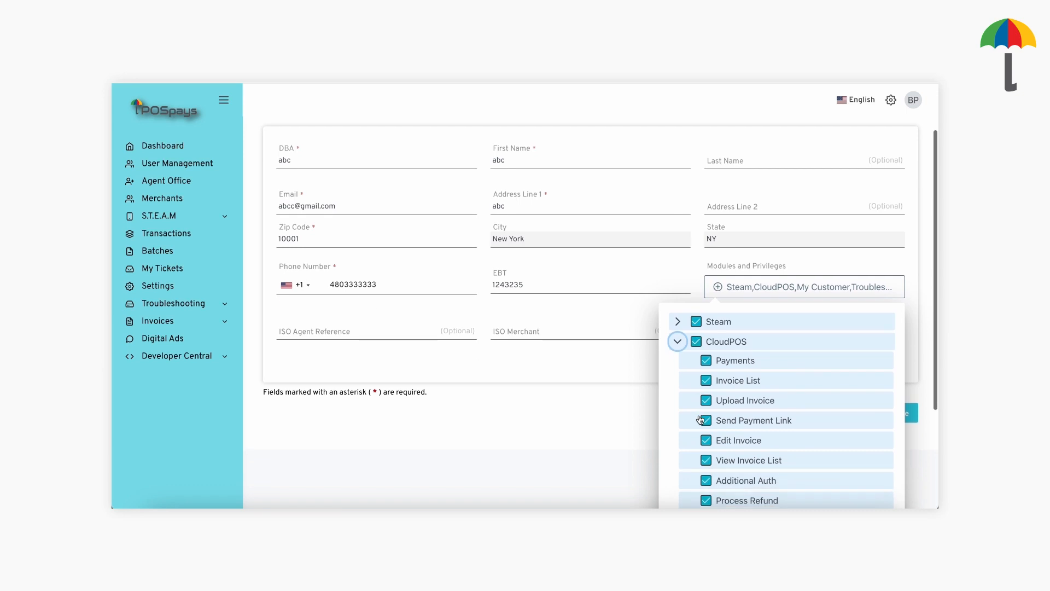
pyautogui.click(679, 341)
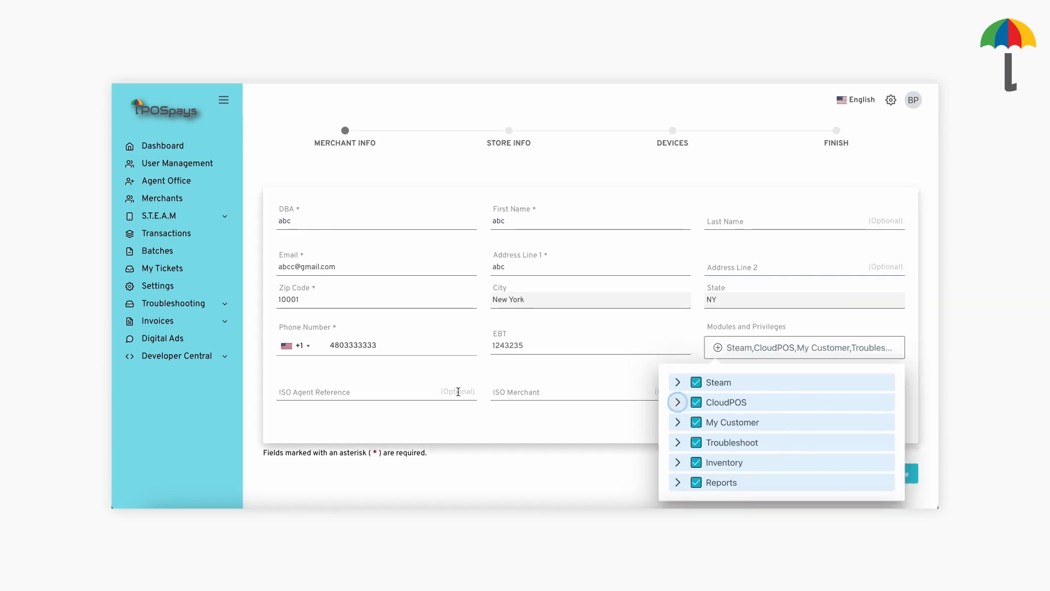
pyautogui.click(441, 393)
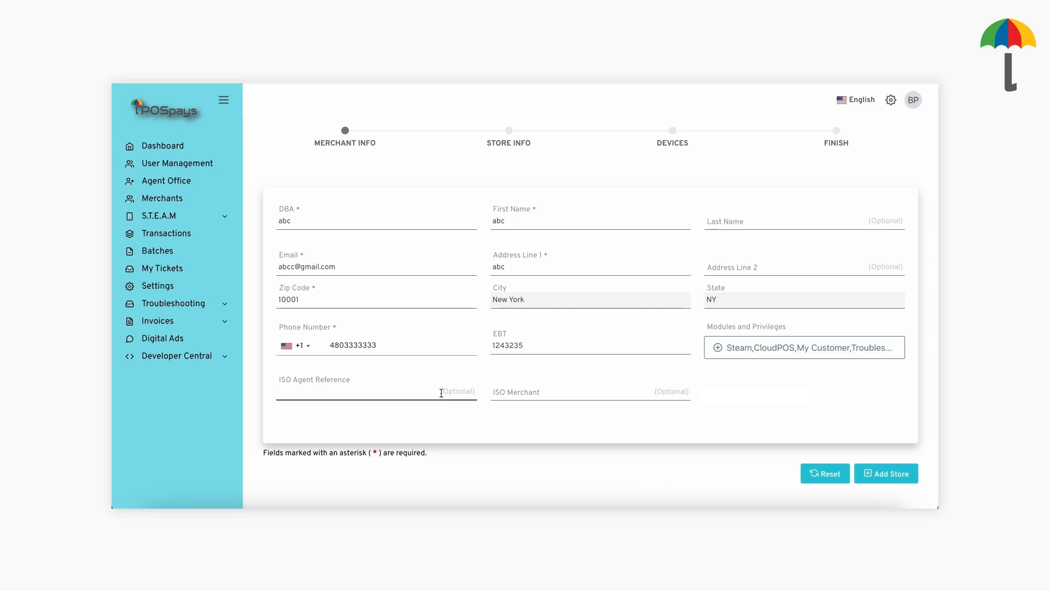
pyautogui.write('2312321321e32e')
pyautogui.click(525, 392)
pyautogui.write('123211')
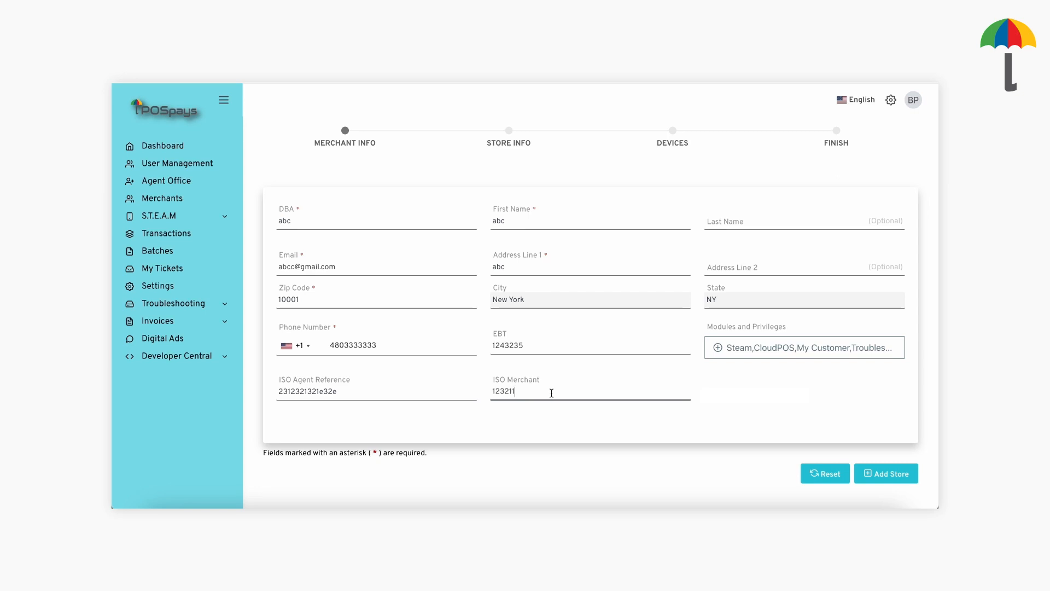
# - Proceed to the store info step and set the MCC to Landscaping Services
pyautogui.click(875, 473)
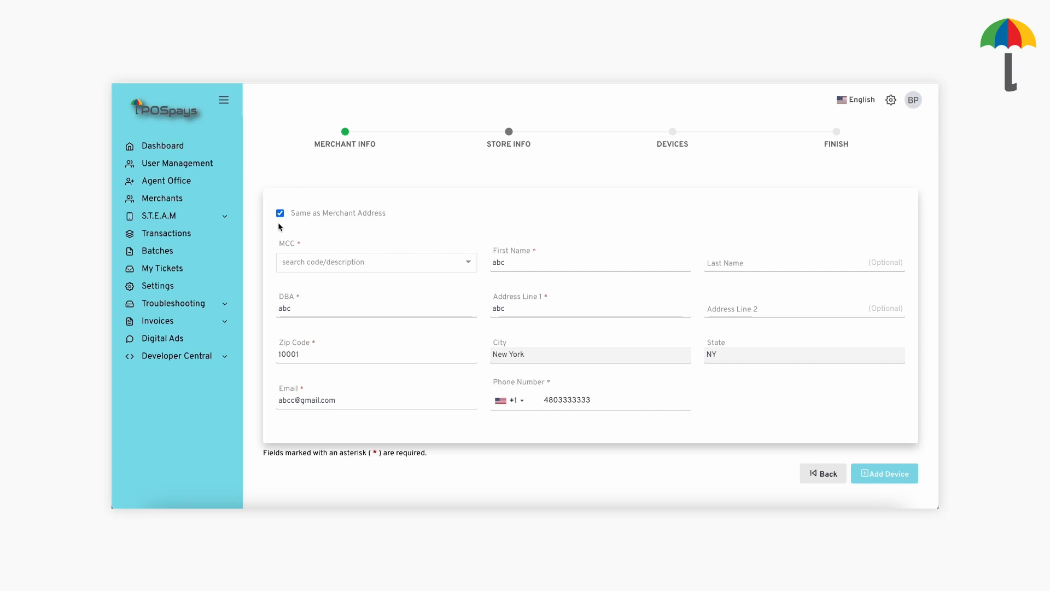
pyautogui.click(310, 266)
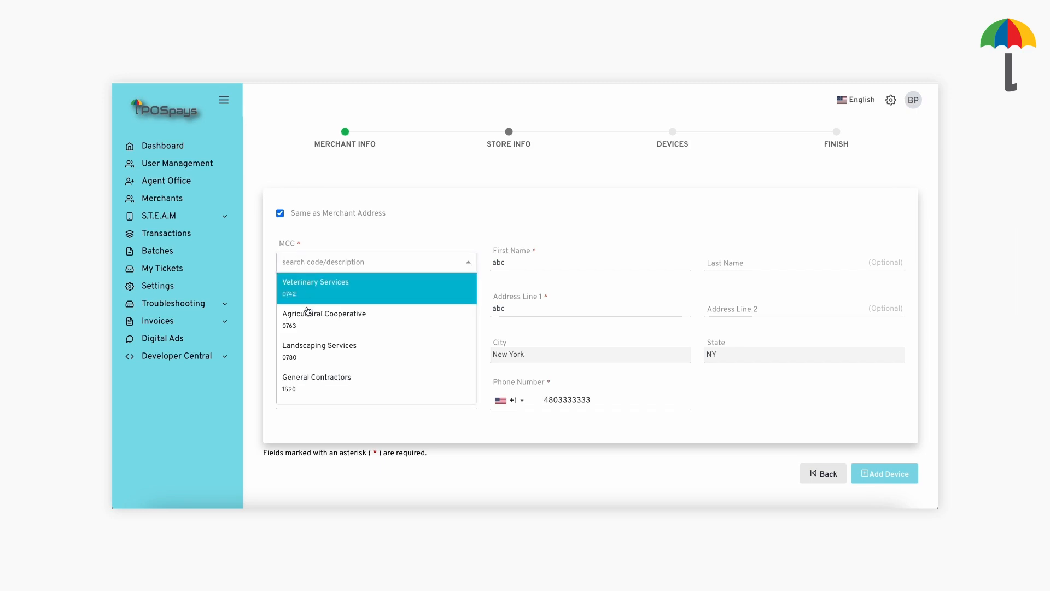
pyautogui.click(304, 352)
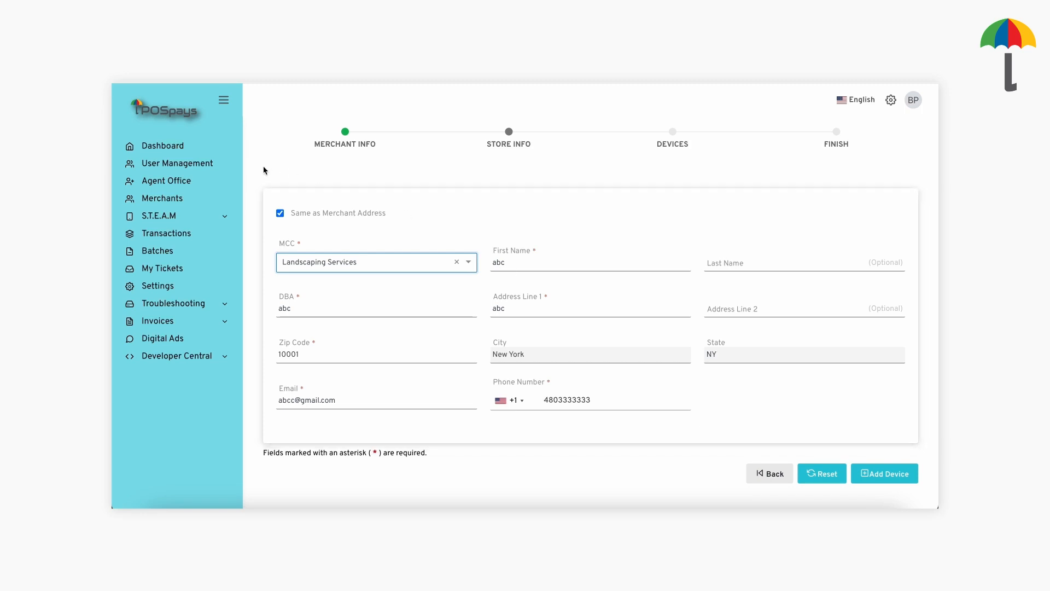
# - Proceed to the device step and choose manufacturer P Series with device model P5
pyautogui.click(886, 471)
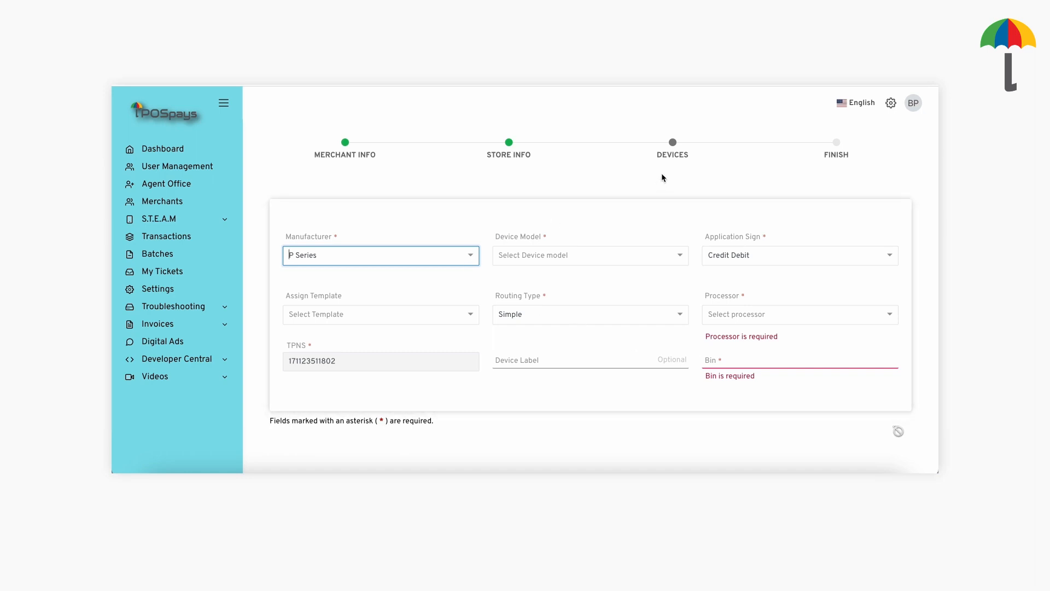
pyautogui.click(467, 256)
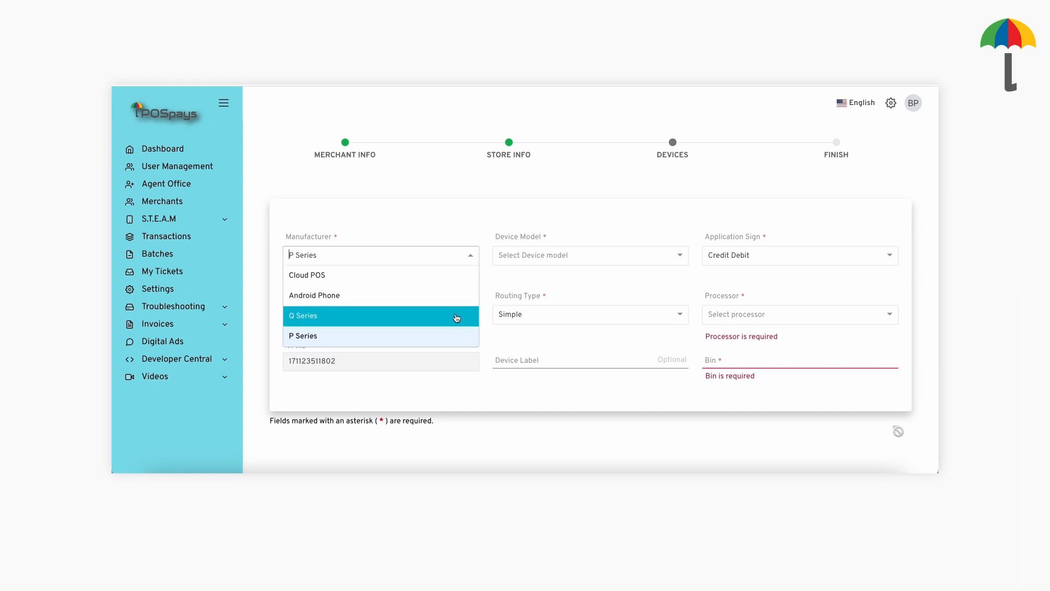
pyautogui.click(455, 336)
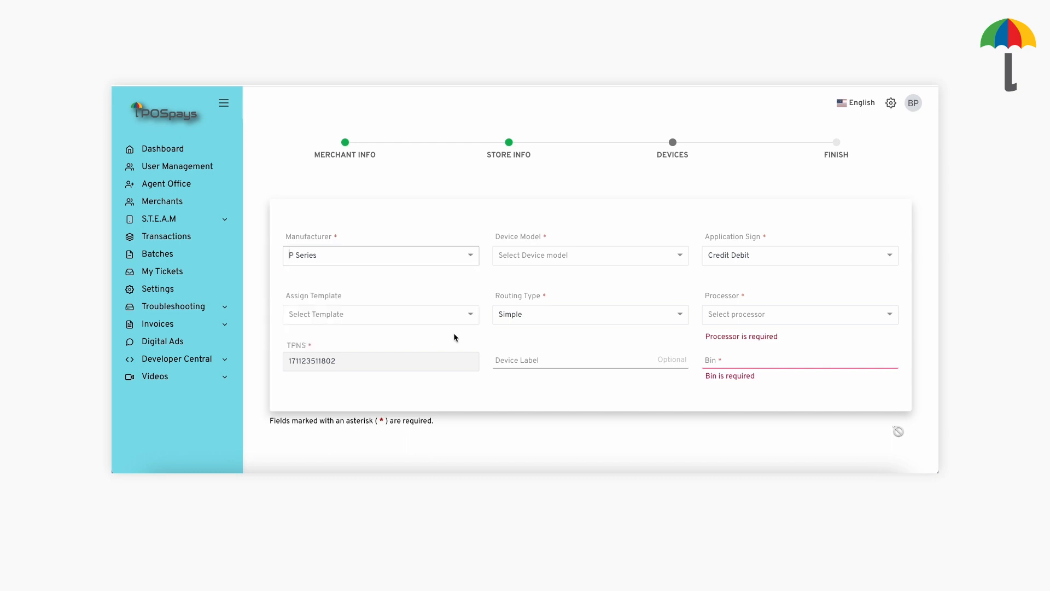
pyautogui.click(545, 262)
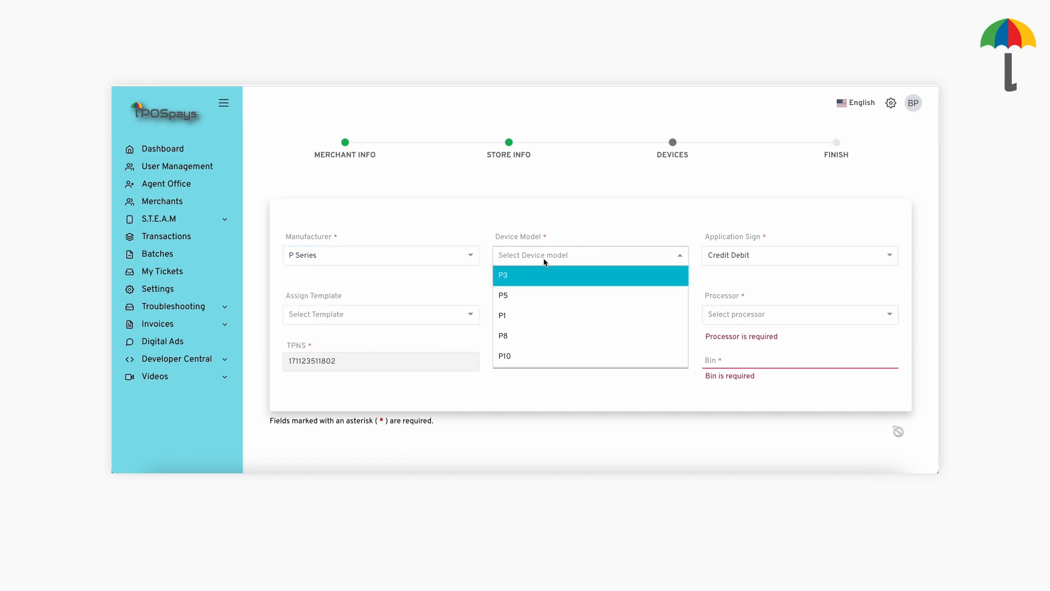
pyautogui.click(536, 297)
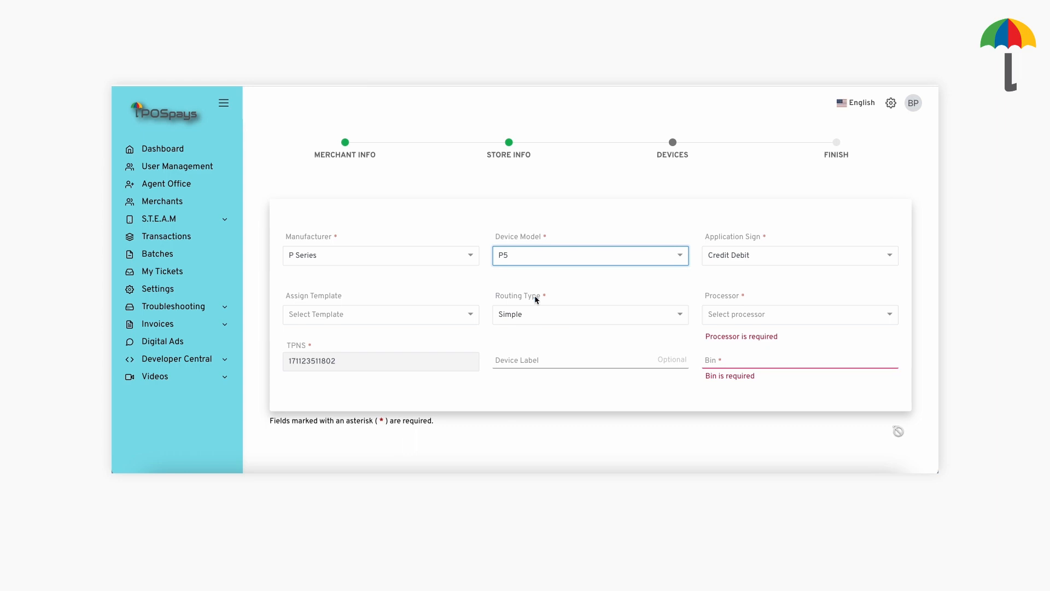
# - Set the device's processor to Fiserv-North, leaving the template unassigned
pyautogui.click(474, 316)
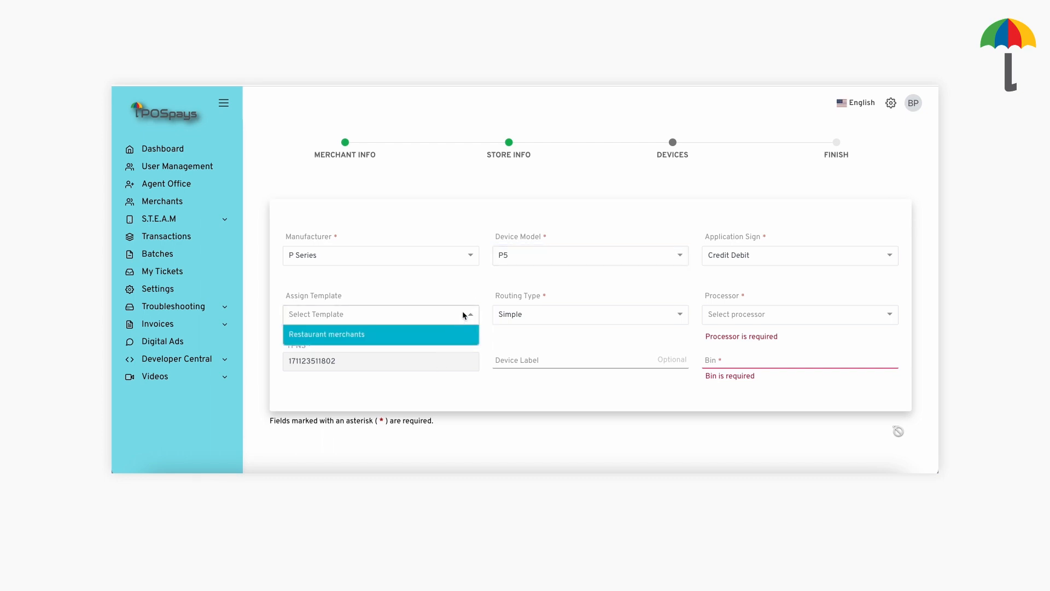
pyautogui.click(466, 315)
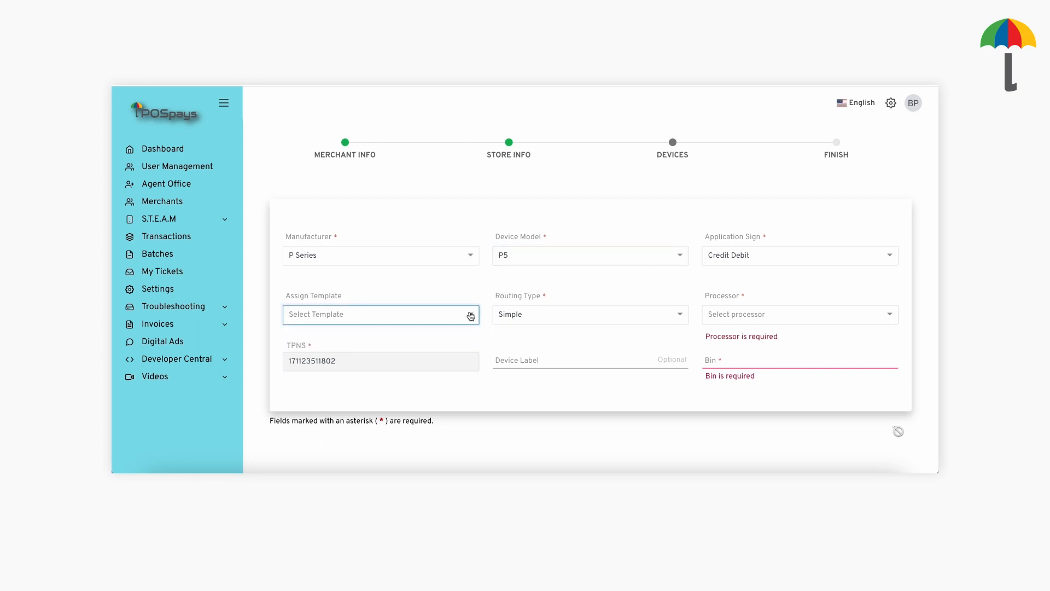
pyautogui.click(760, 312)
pyautogui.click(754, 377)
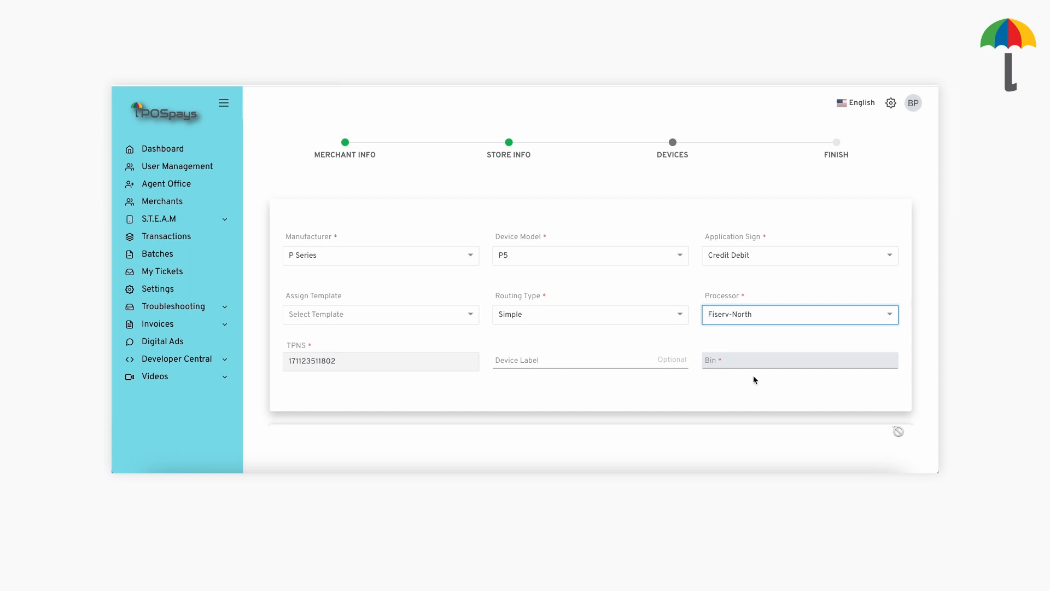
# - Set the device label to Counter 3
pyautogui.moveTo(368, 361); pyautogui.dragTo(290, 361)
pyautogui.click(290, 366)
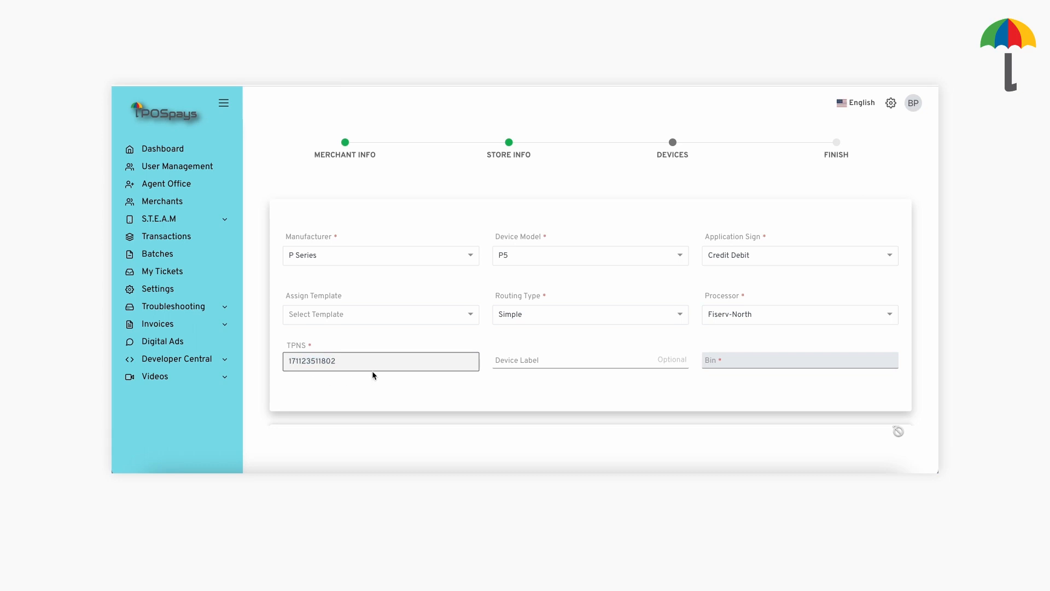
pyautogui.click(504, 365)
pyautogui.write('Counter 3')
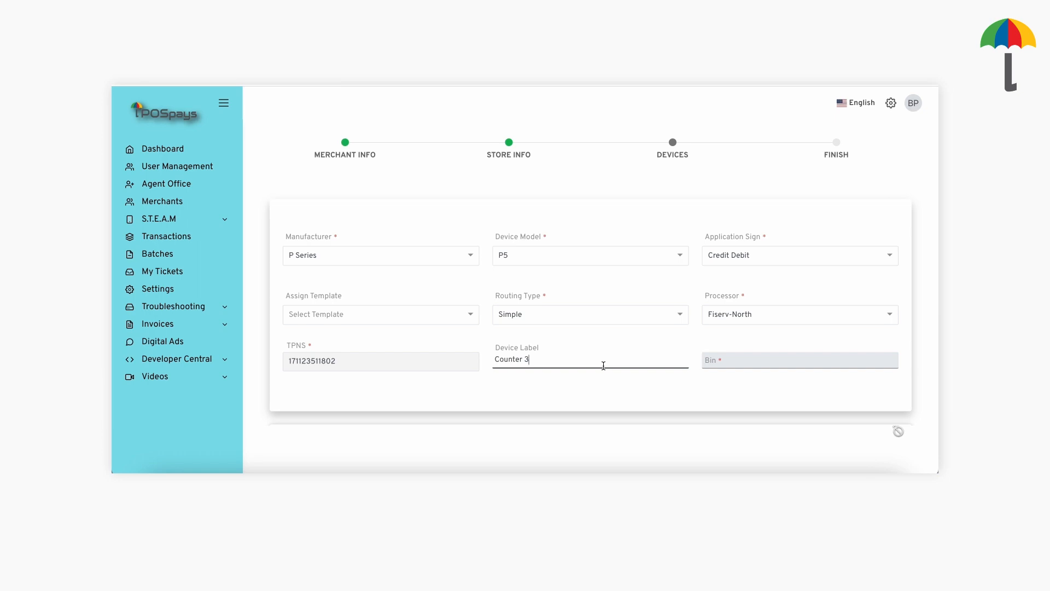
pyautogui.scroll(-5, 603, 365)
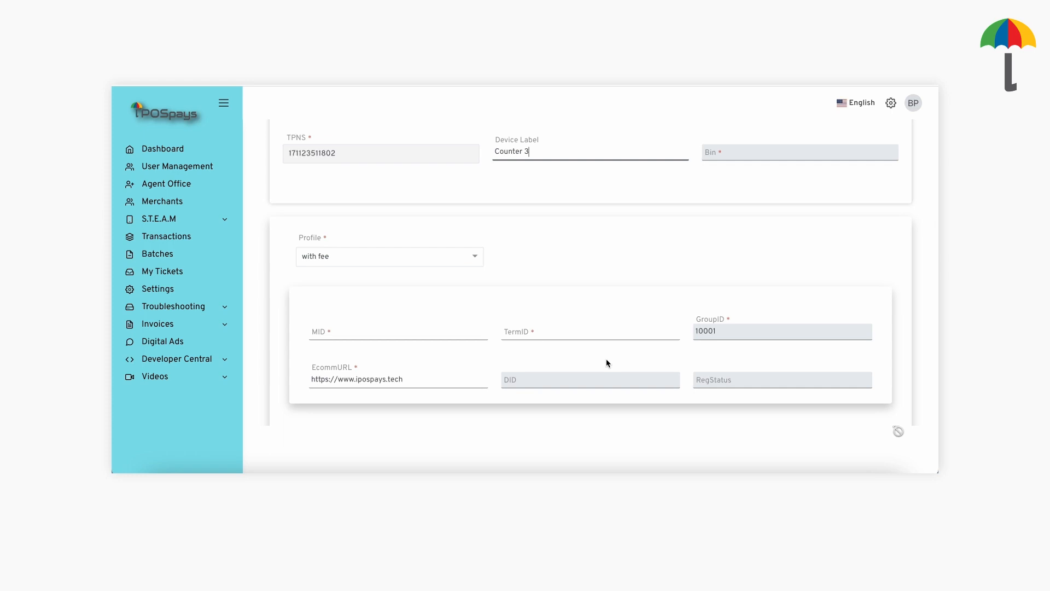
pyautogui.click(468, 263)
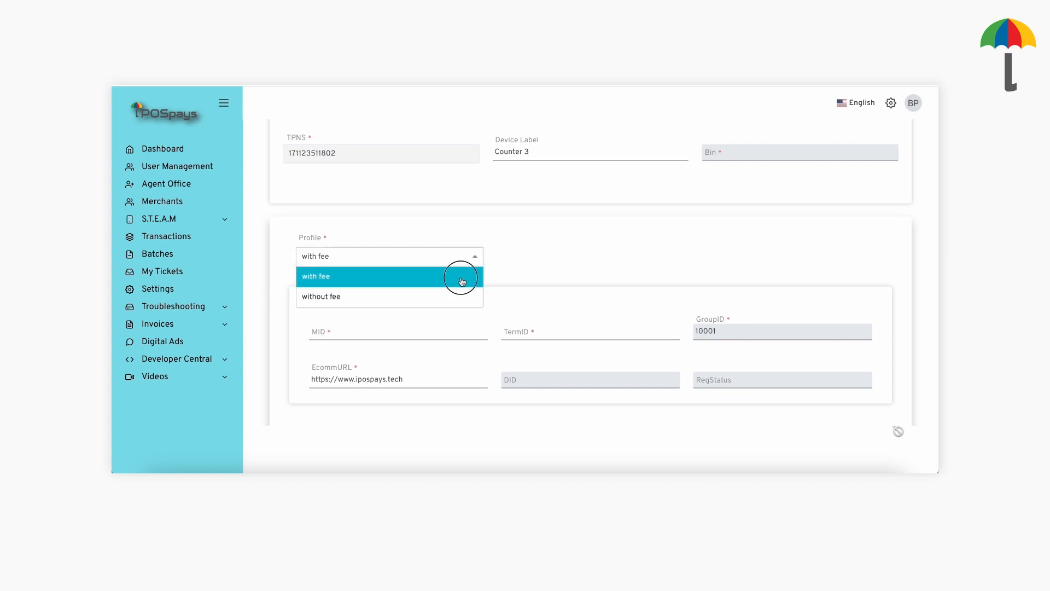
pyautogui.click(462, 279)
pyautogui.click(414, 332)
pyautogui.write('2343243243242342')
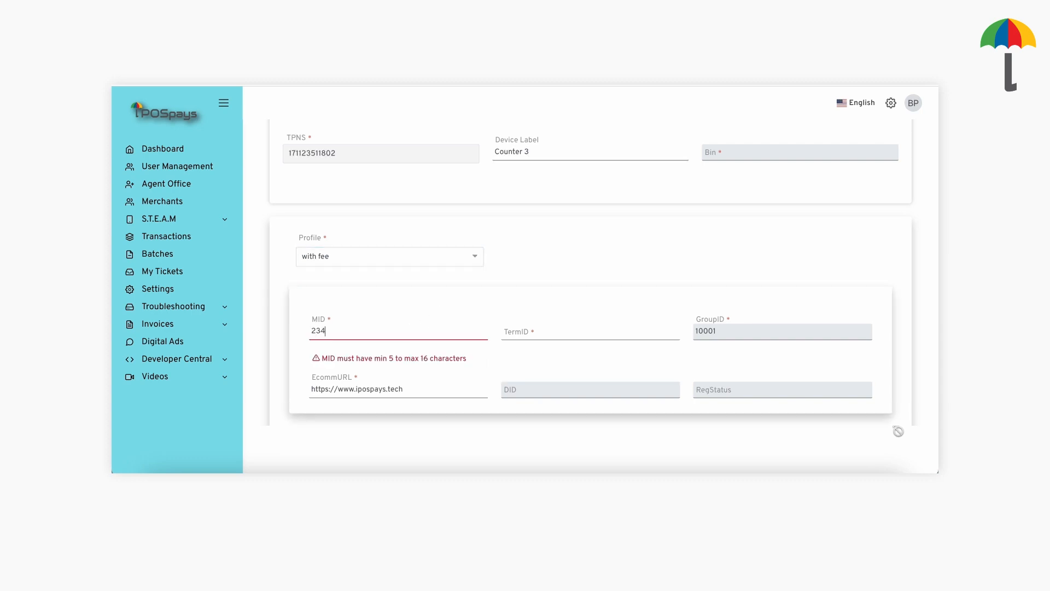
pyautogui.click(503, 336)
pyautogui.write('23423432')
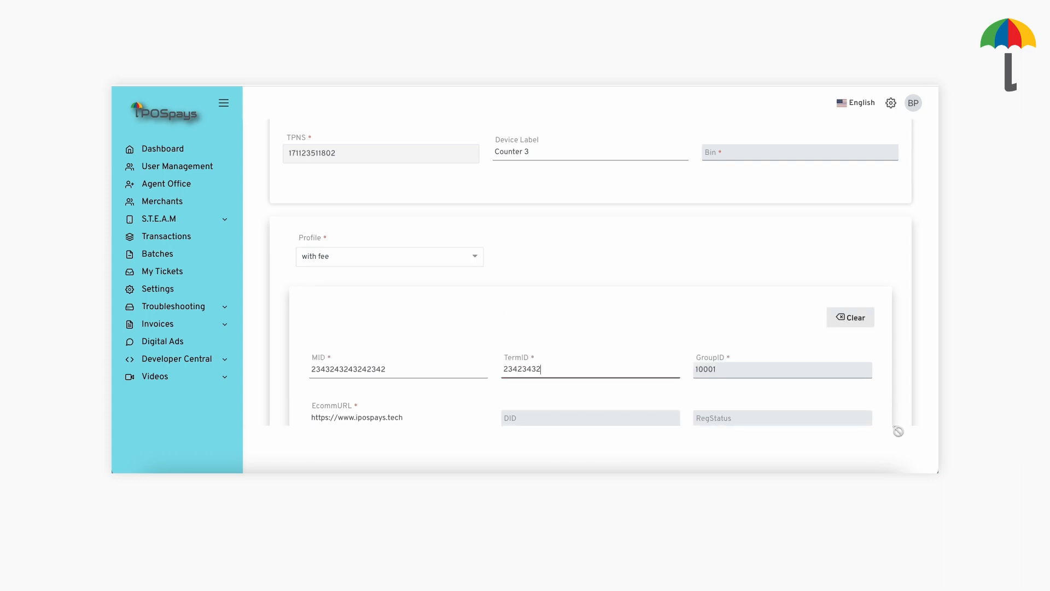
# - Switch the device profile to without fee
pyautogui.scroll(-2, 508, 338)
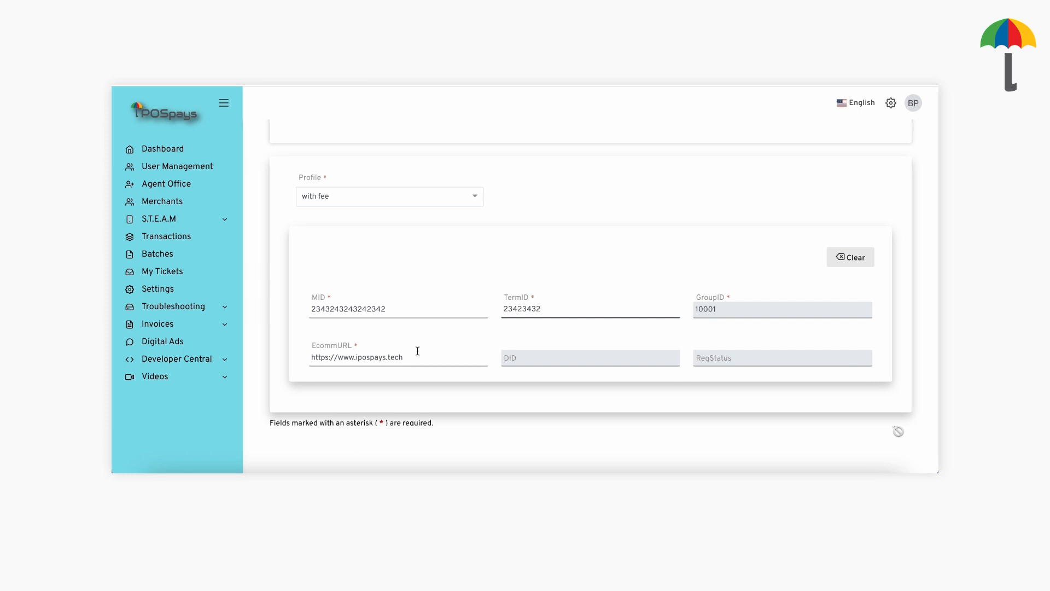
pyautogui.click(378, 195)
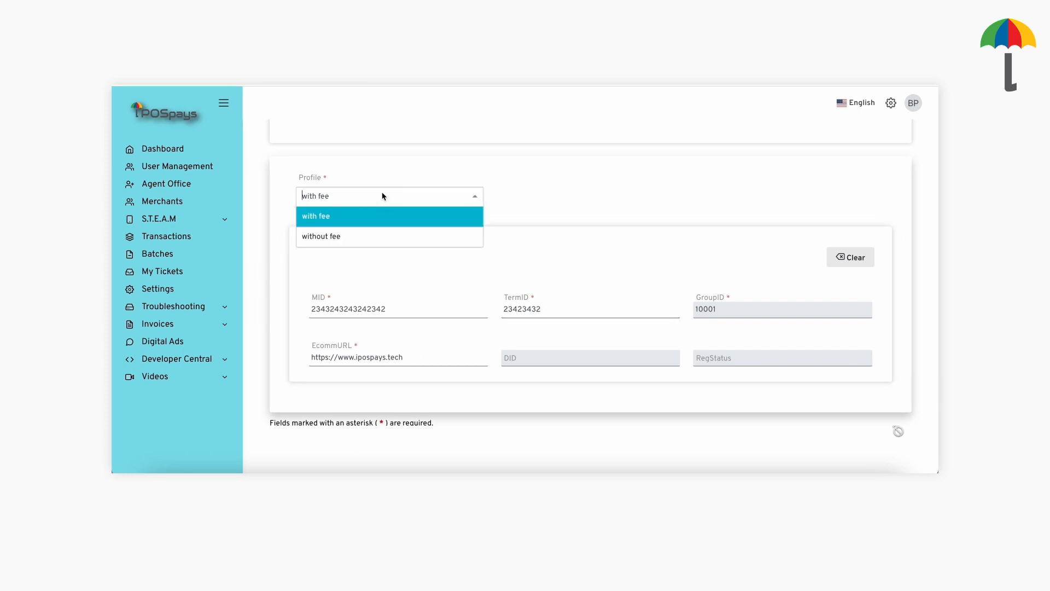
pyautogui.click(381, 236)
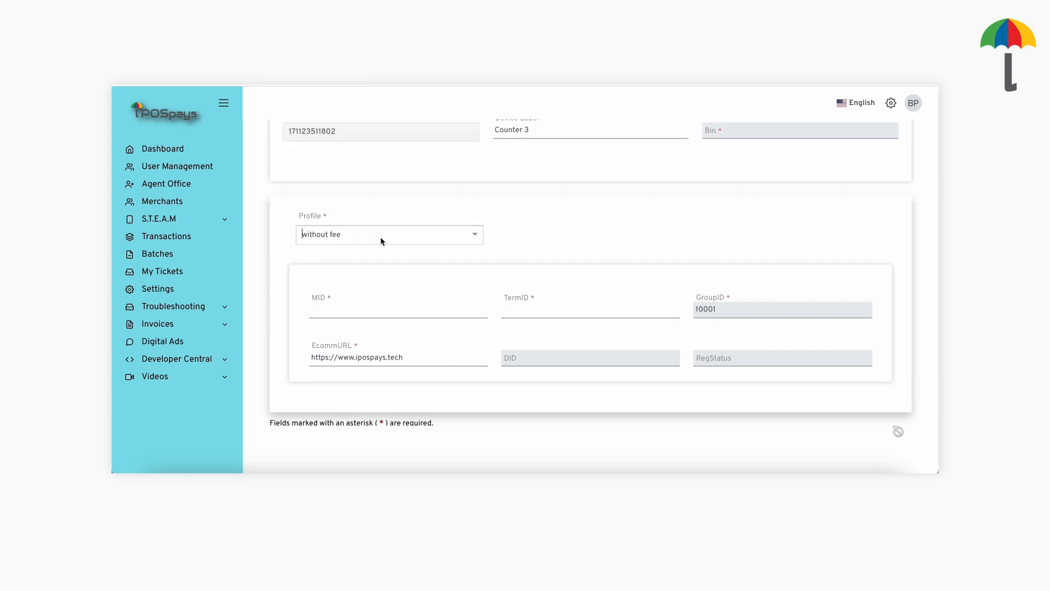
# - Enter a MID and TermID for the without fee profile and add the device
pyautogui.click(371, 311)
pyautogui.write('32423423423')
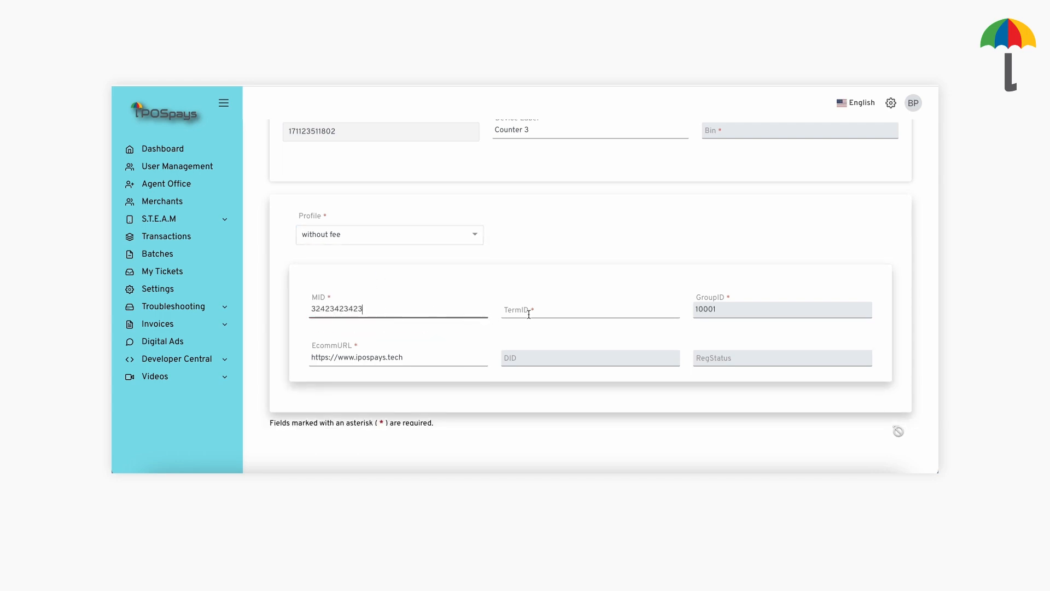
pyautogui.click(509, 310)
pyautogui.write('23423423')
pyautogui.scroll(-2, 592, 348)
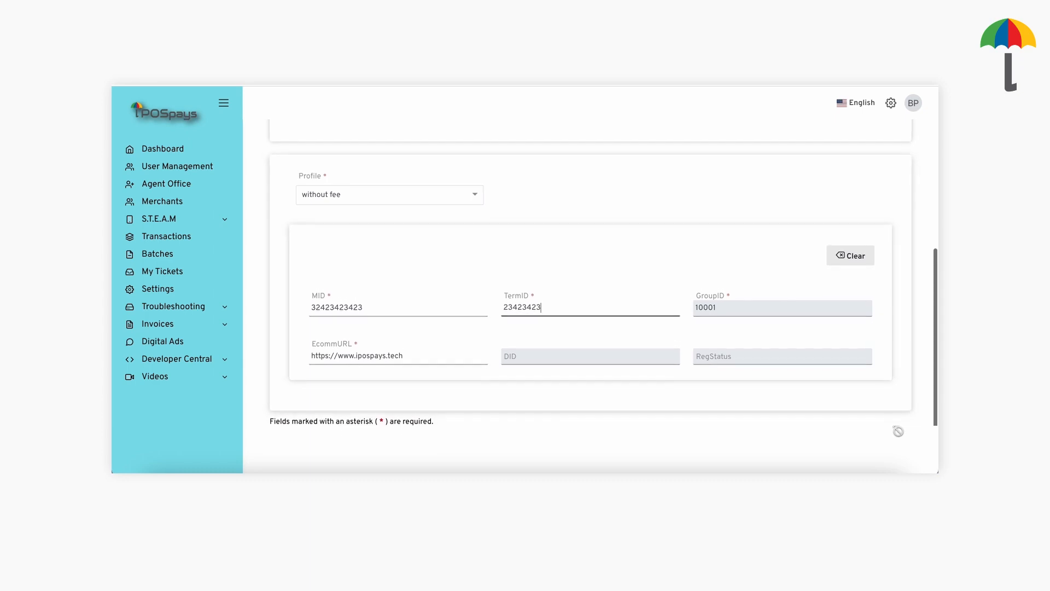
pyautogui.click(889, 451)
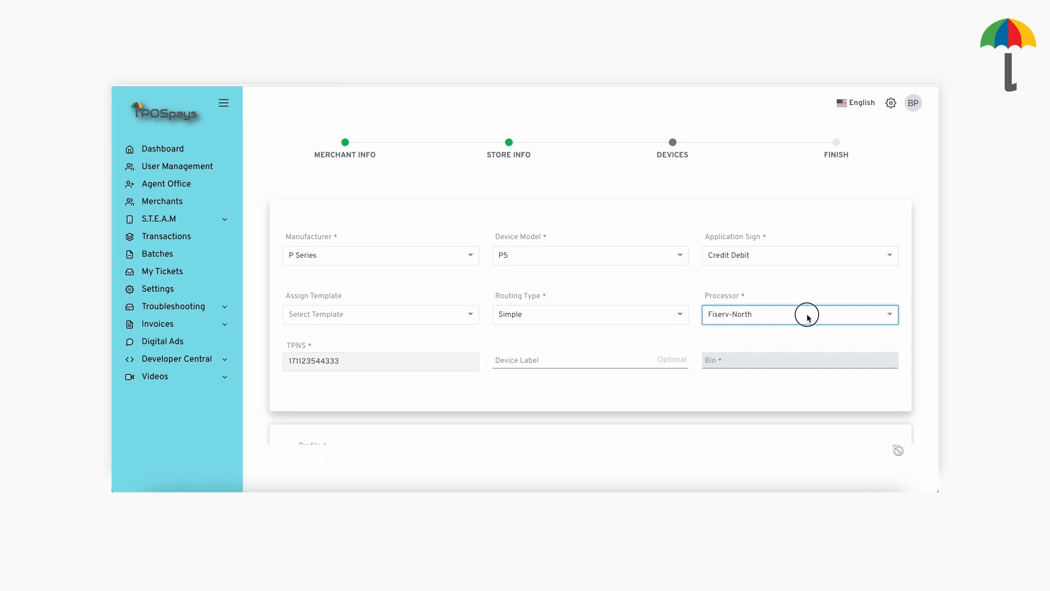
# - Keep Fiserv-North as the device's processor and select the with fee profile
pyautogui.click(806, 315)
pyautogui.click(784, 393)
pyautogui.scroll(-4, 594, 398)
pyautogui.click(445, 261)
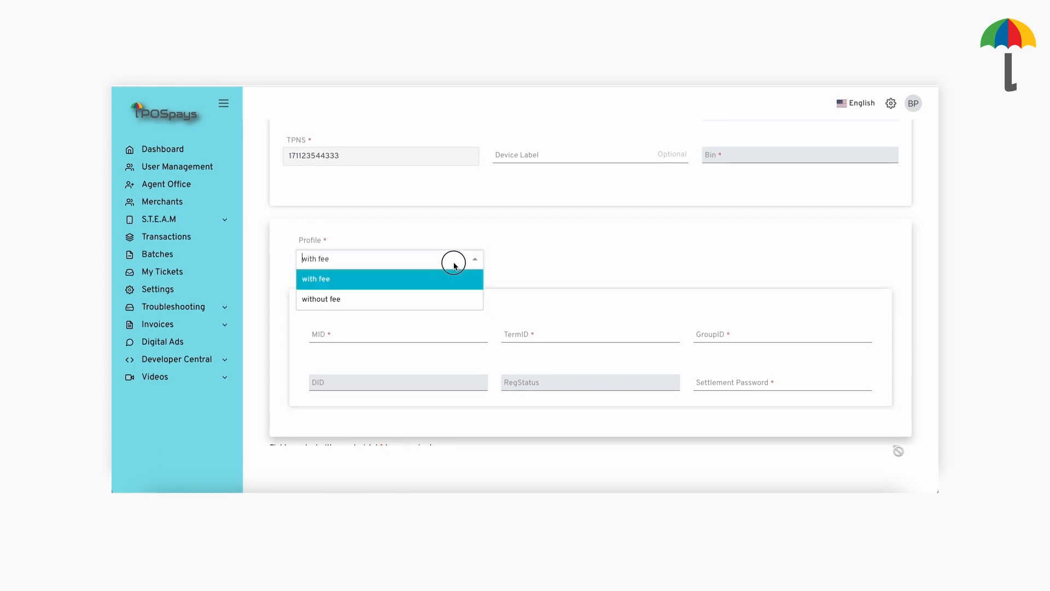
pyautogui.click(445, 276)
# - Enter the MID, TermID, GroupID and settlement password for the with fee profile
pyautogui.click(417, 330)
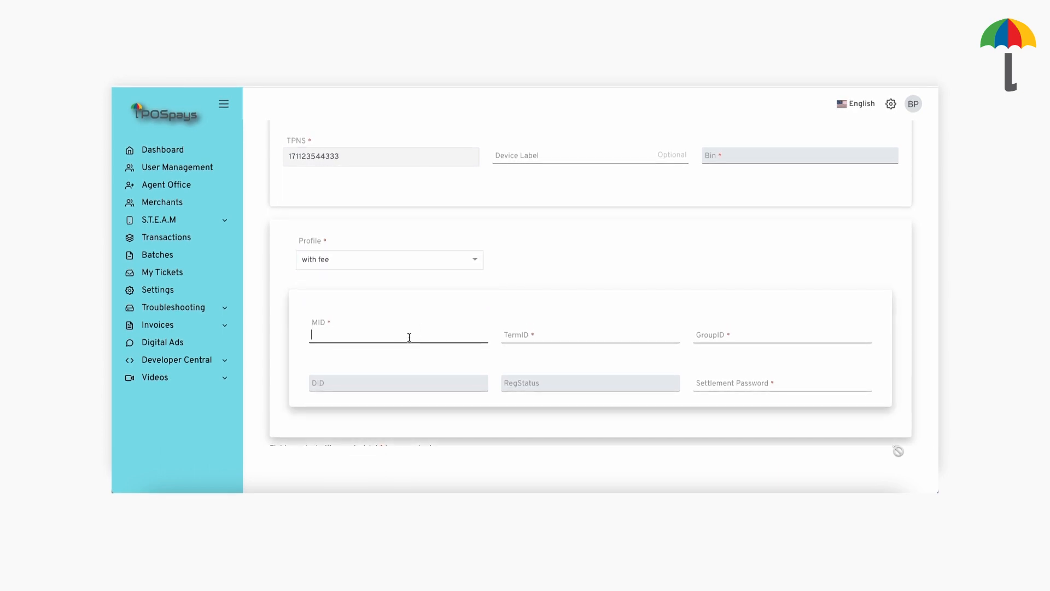
pyautogui.write('234324234234234')
pyautogui.click(501, 341)
pyautogui.write('23423423')
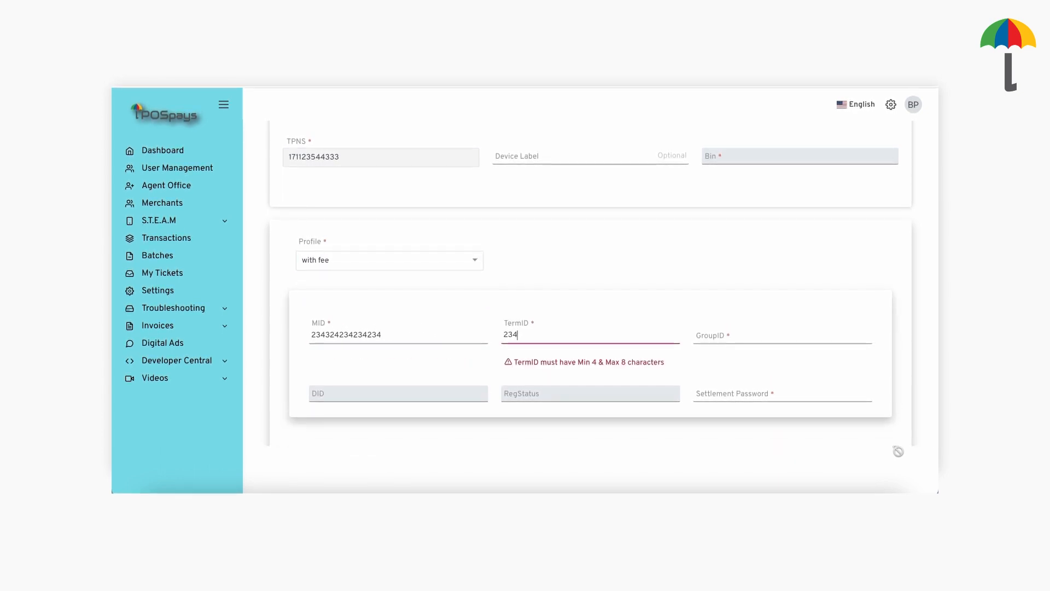
pyautogui.press('Tab')
pyautogui.write('42342')
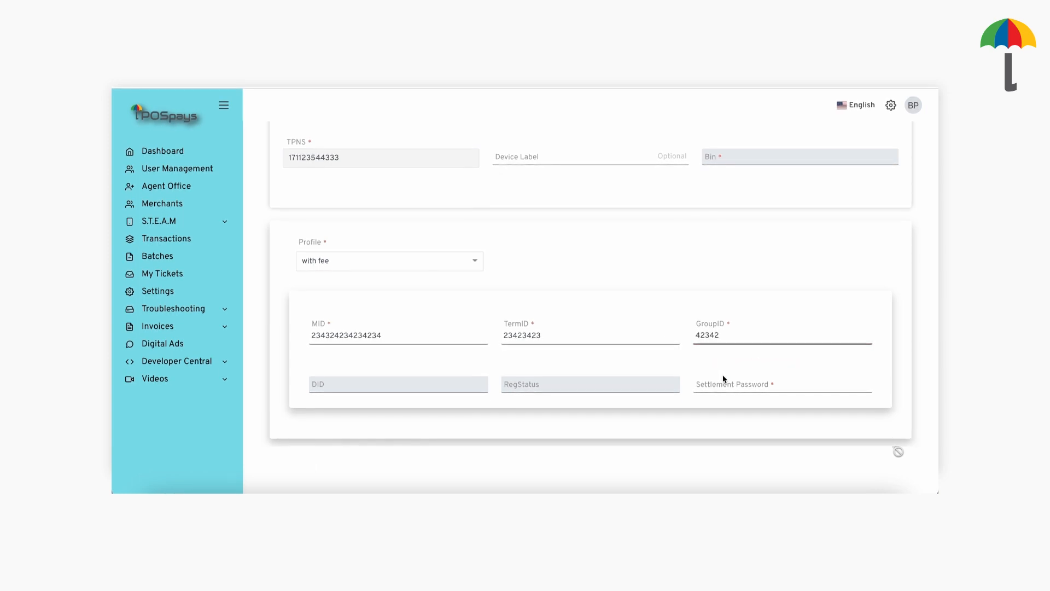
pyautogui.press('Tab')
pyautogui.write('324234')
pyautogui.scroll(-1, 746, 389)
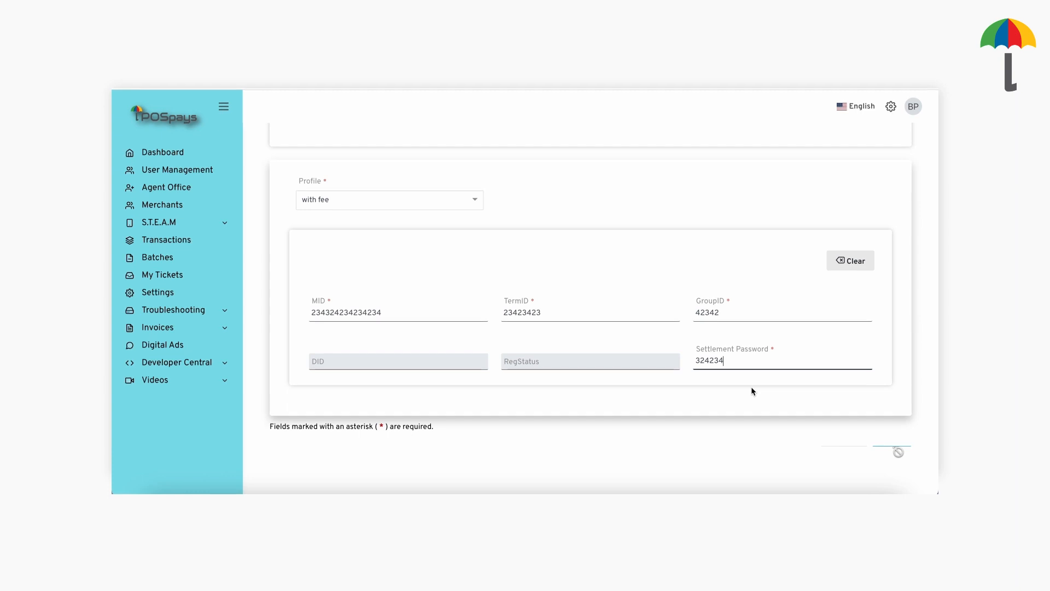
# - Switch the profile to without fee and enter its MID, TermID, GroupID and settlement password
pyautogui.click(441, 200)
pyautogui.click(403, 243)
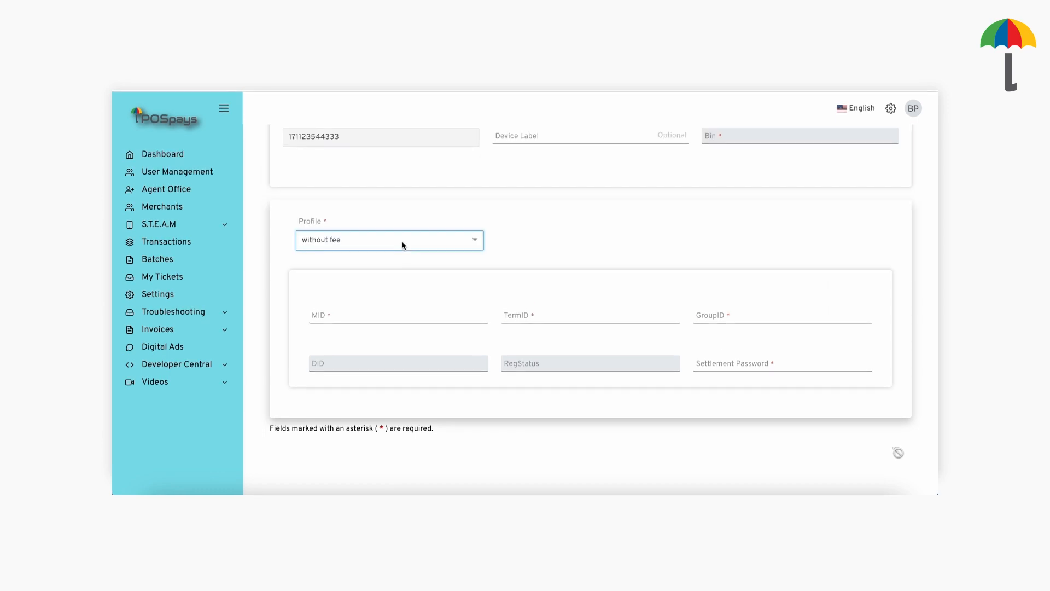
pyautogui.click(391, 313)
pyautogui.write('23432423423423')
pyautogui.click(552, 317)
pyautogui.write('43243242')
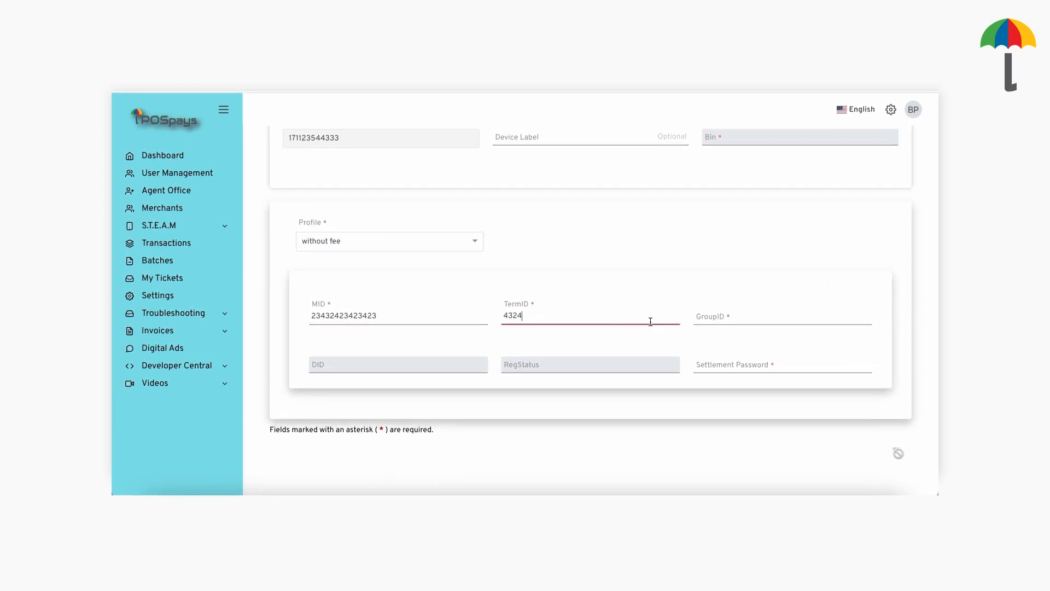
pyautogui.click(725, 316)
pyautogui.write('23423')
pyautogui.click(739, 369)
pyautogui.write('234324')
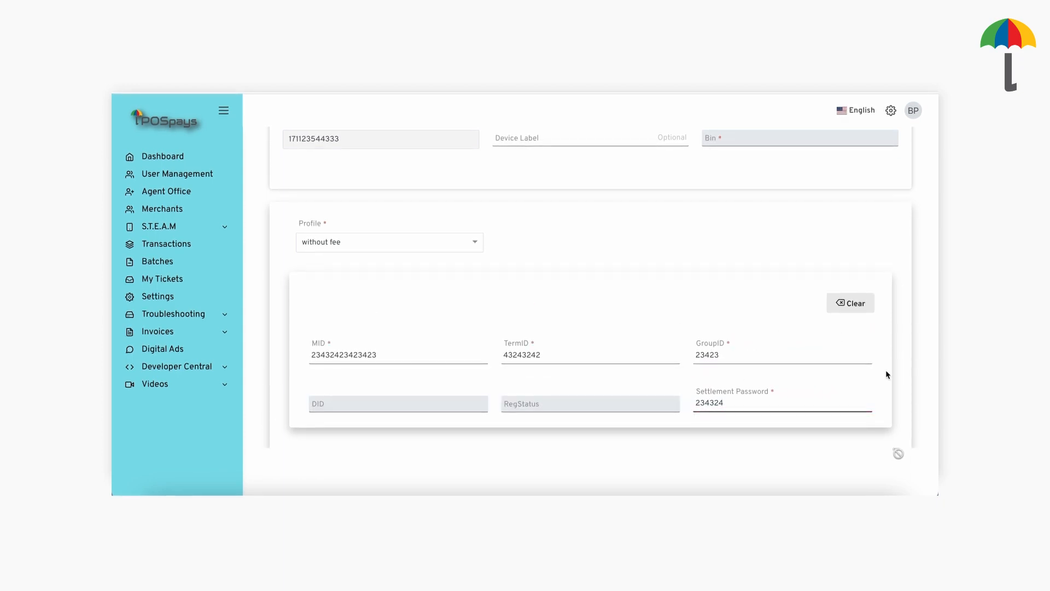
# - Finish the device setup to create the merchant
pyautogui.scroll(-1, 897, 416)
pyautogui.scroll(-1, 899, 428)
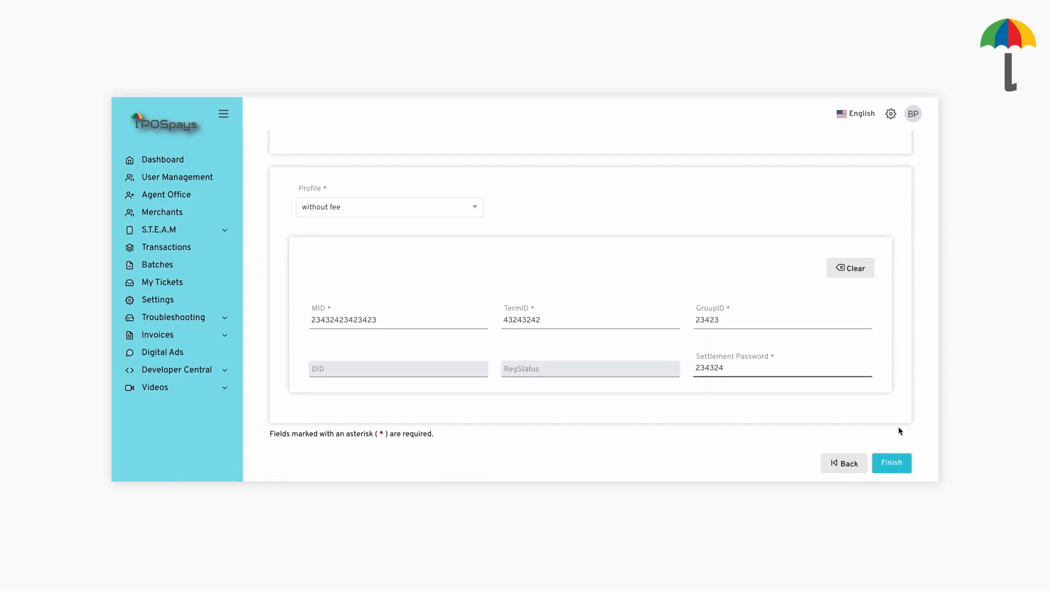
pyautogui.click(891, 463)
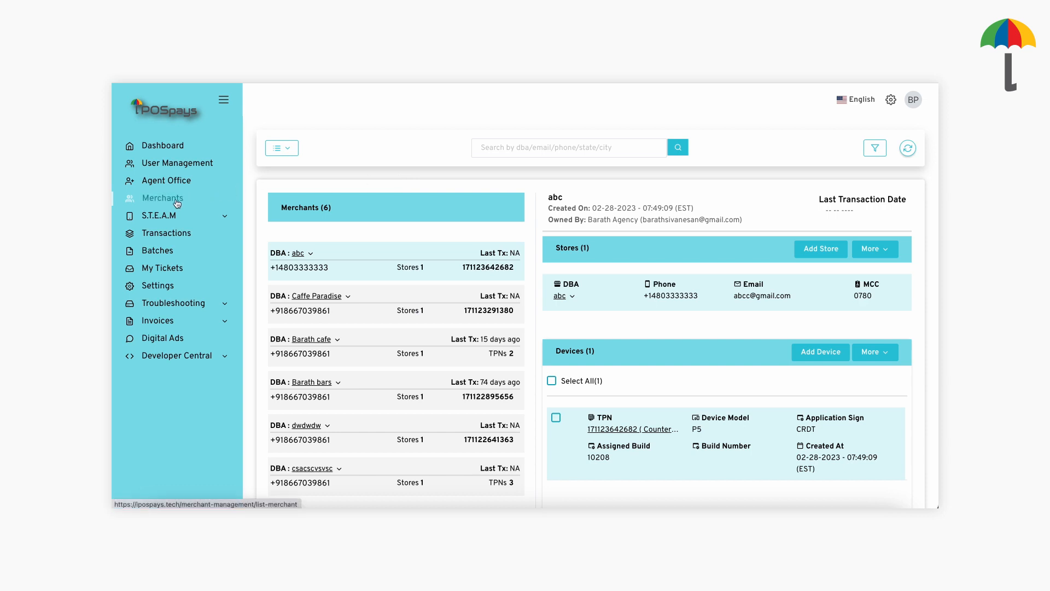
# - Search the merchant list for abc and open its device's parameter settings
pyautogui.click(579, 151)
pyautogui.write('abc')
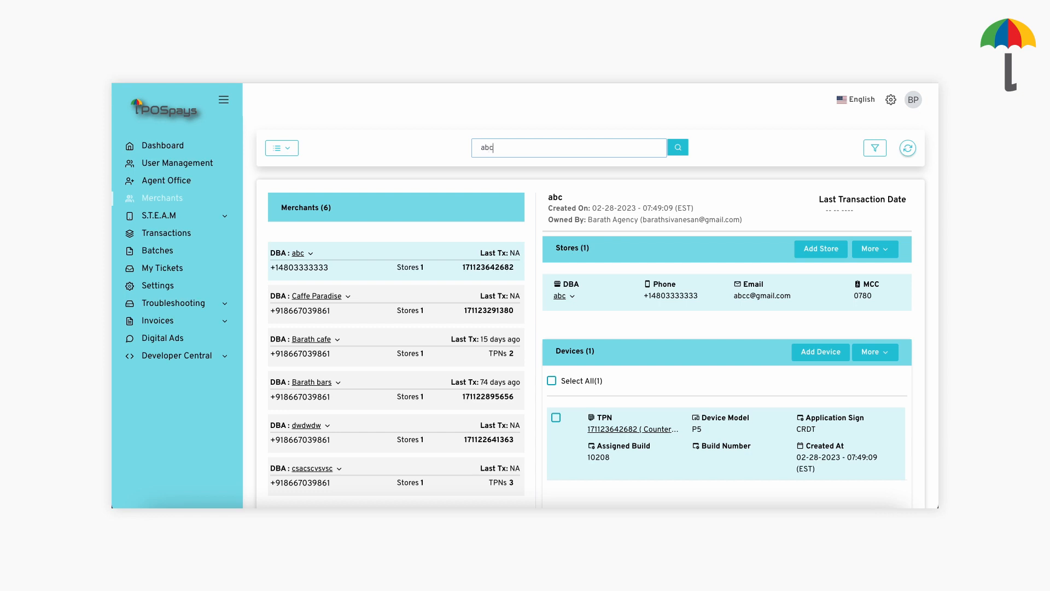
pyautogui.press('Return')
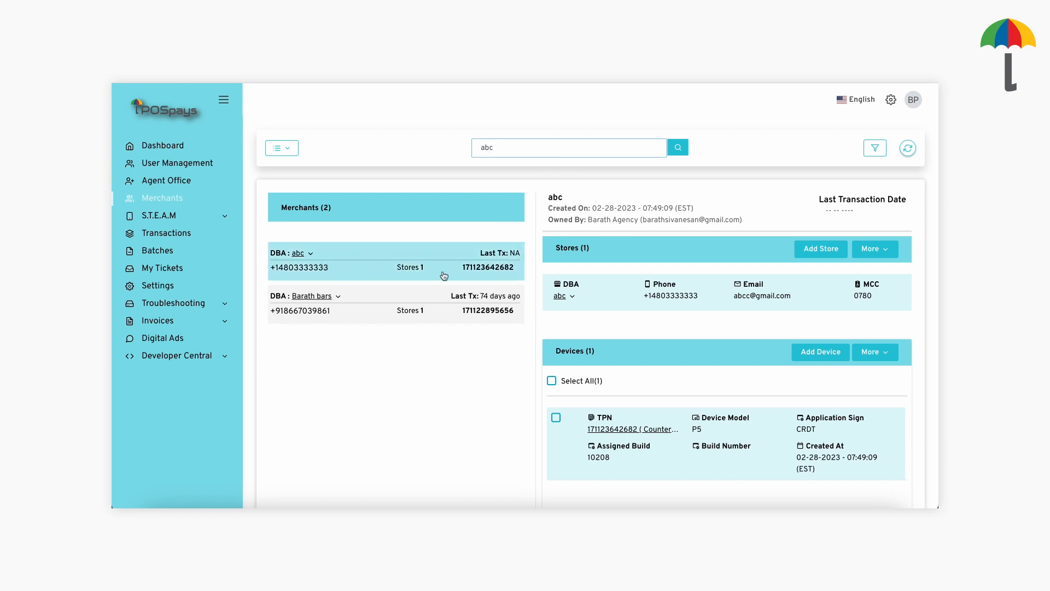
pyautogui.click(661, 429)
pyautogui.click(630, 379)
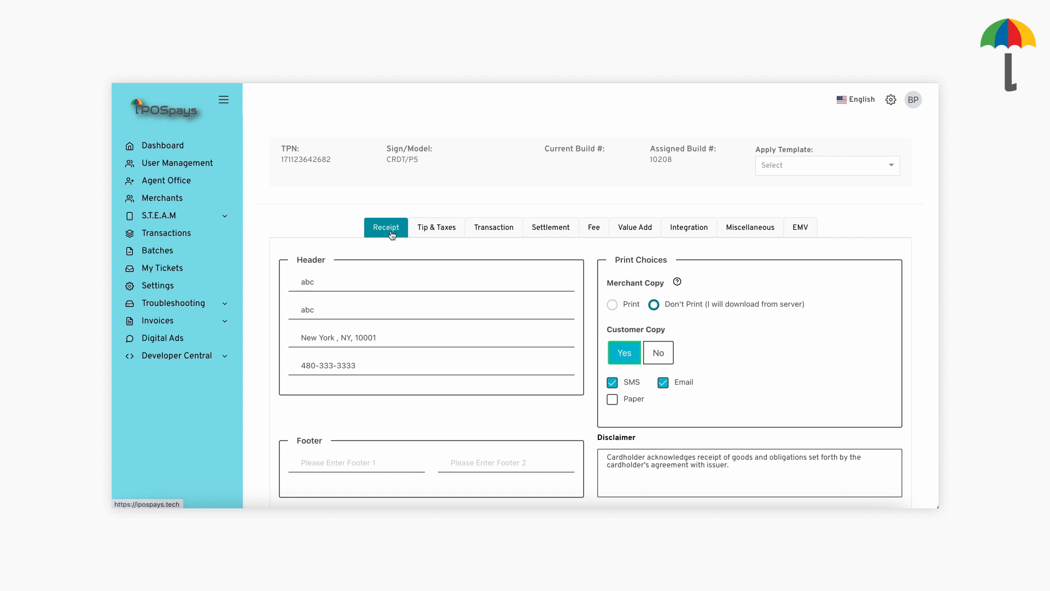
# - Review the device's settings tabs from Tip & Taxes through EMV
pyautogui.click(436, 233)
pyautogui.click(471, 235)
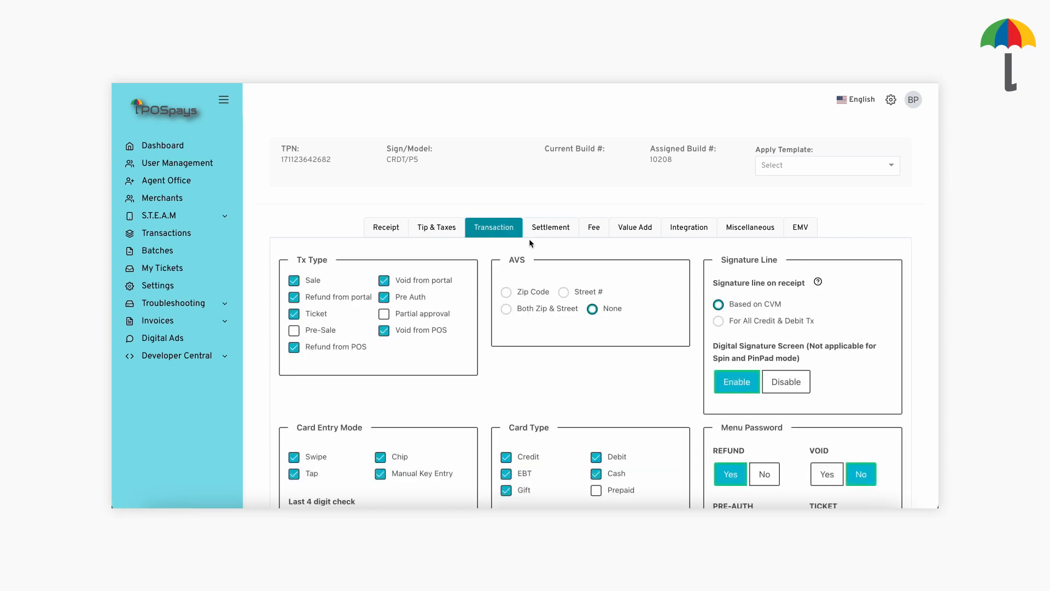
pyautogui.click(544, 237)
pyautogui.click(593, 236)
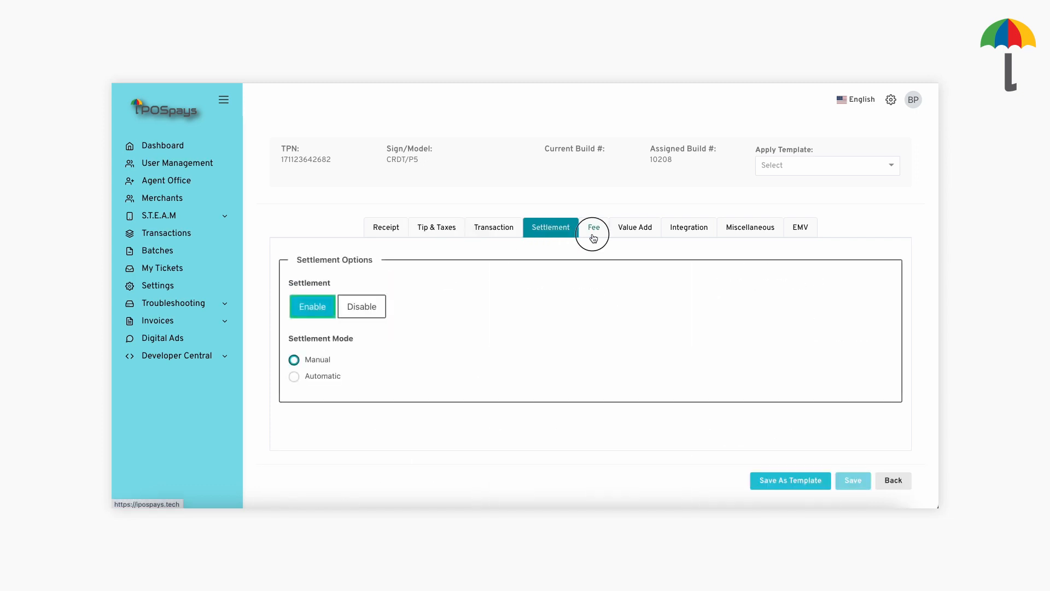
pyautogui.click(626, 237)
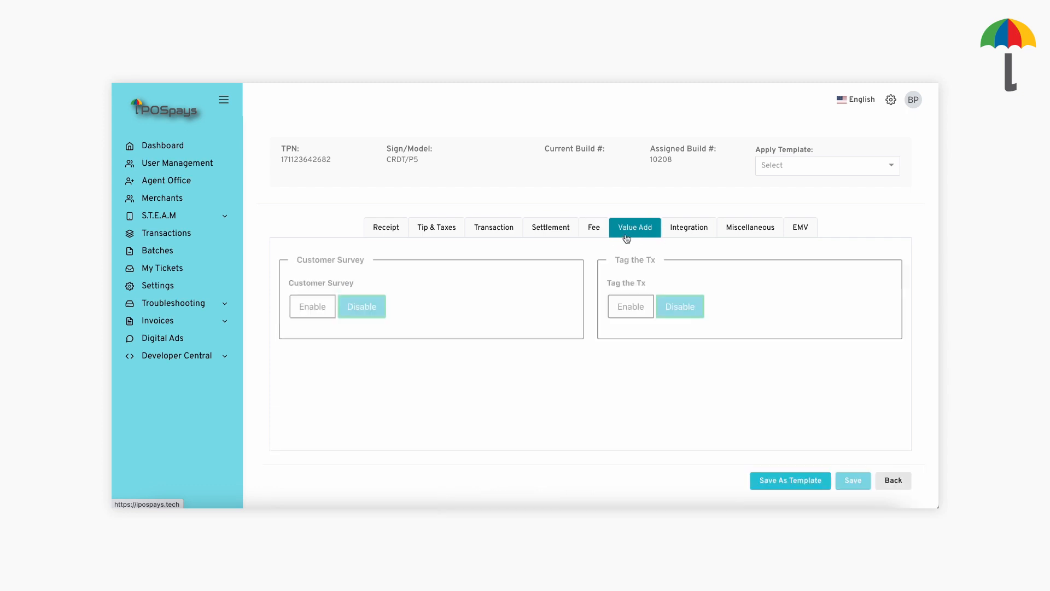
pyautogui.click(671, 236)
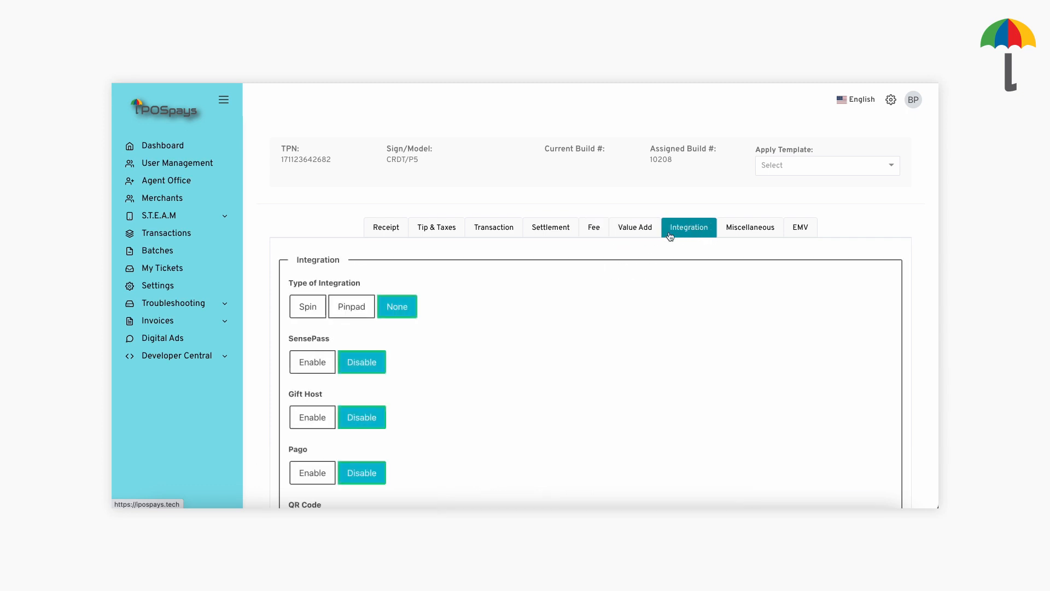
pyautogui.click(743, 231)
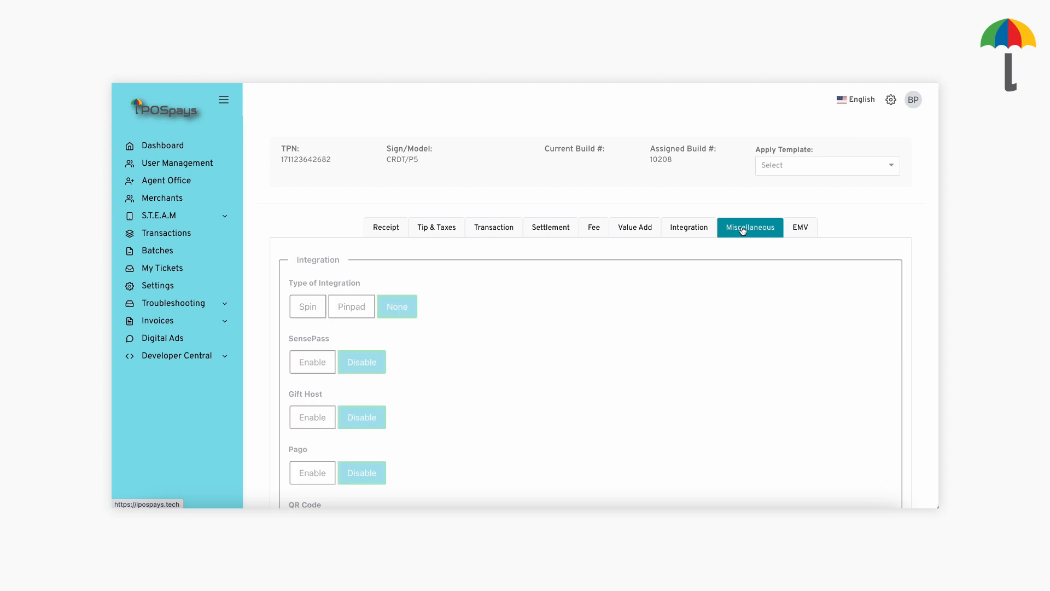
pyautogui.click(798, 229)
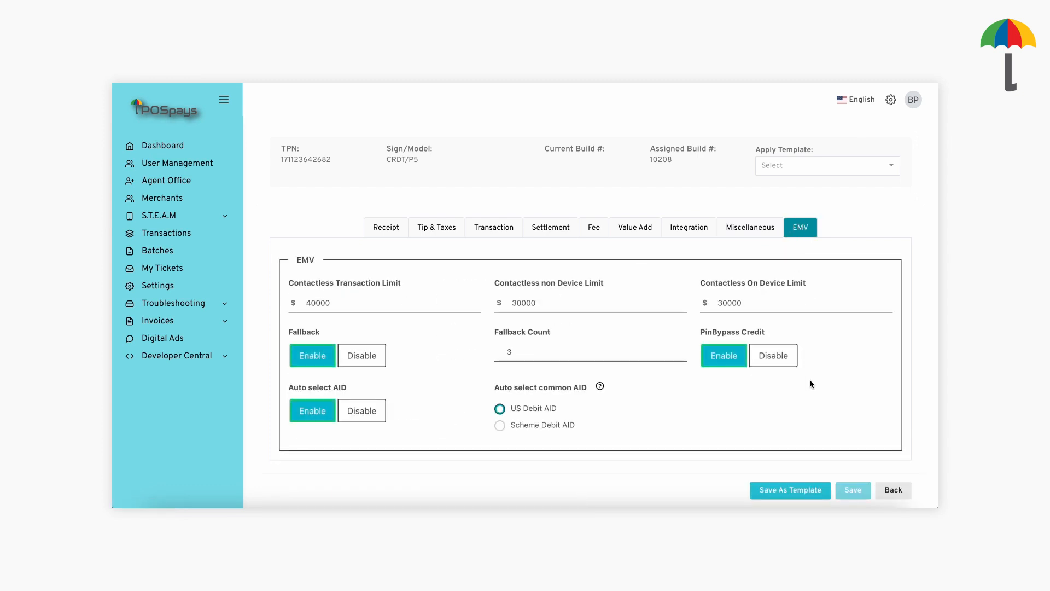
# - Save the device's settings as a template named Restaurant merchants
pyautogui.click(784, 490)
pyautogui.write('Restaurant merch')
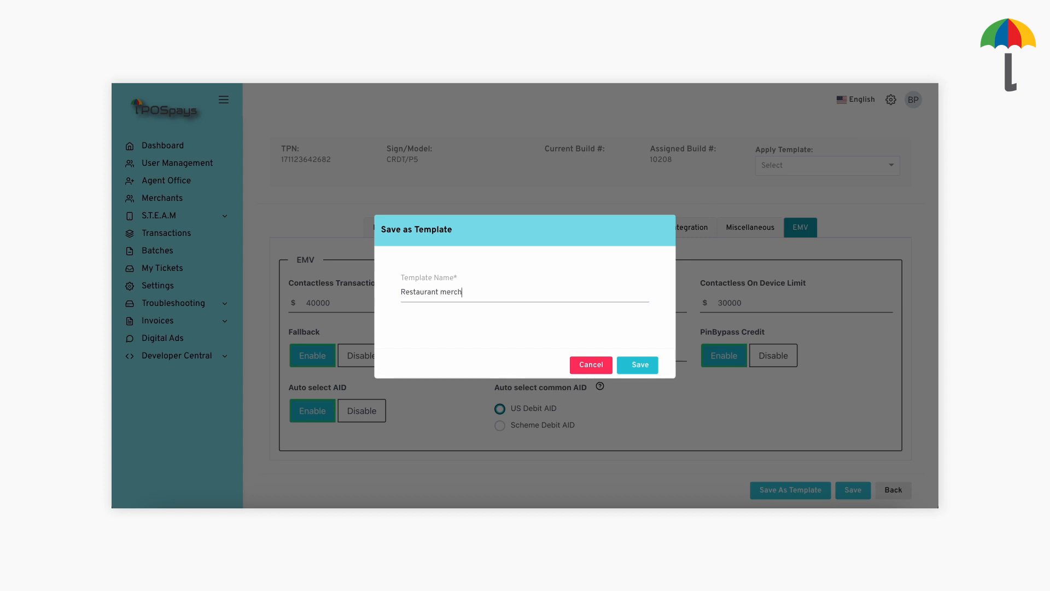
pyautogui.write('ants')
pyautogui.click(641, 365)
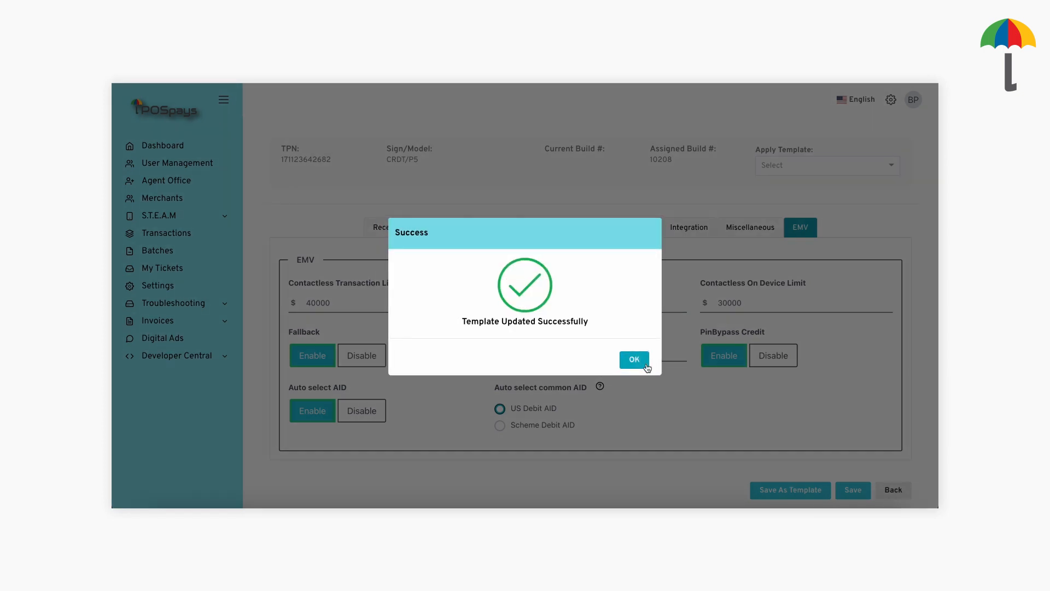
pyautogui.click(634, 360)
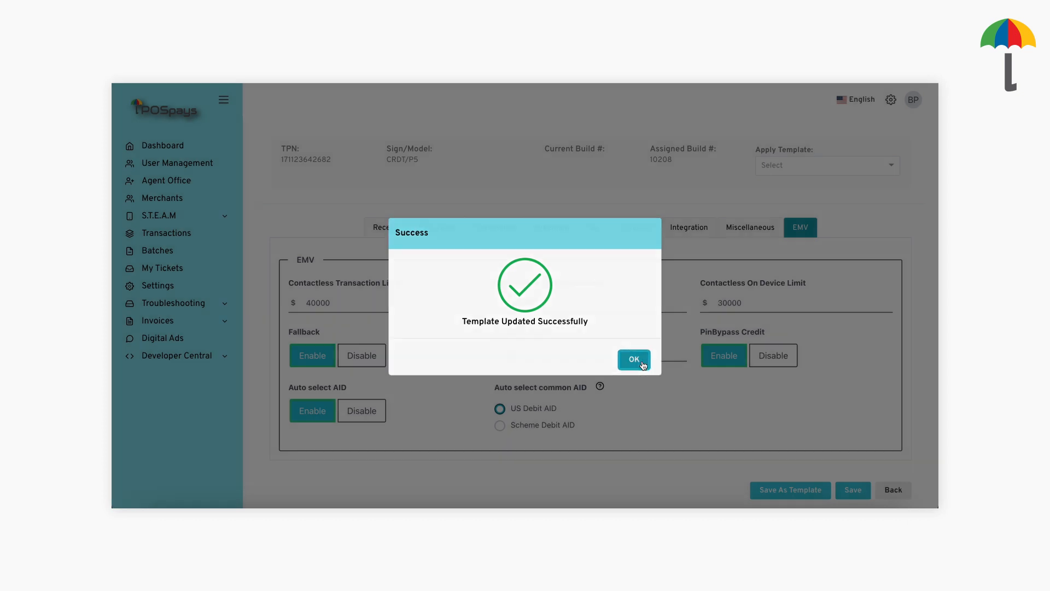
# - Apply the Restaurant merchants template to the device
pyautogui.click(794, 166)
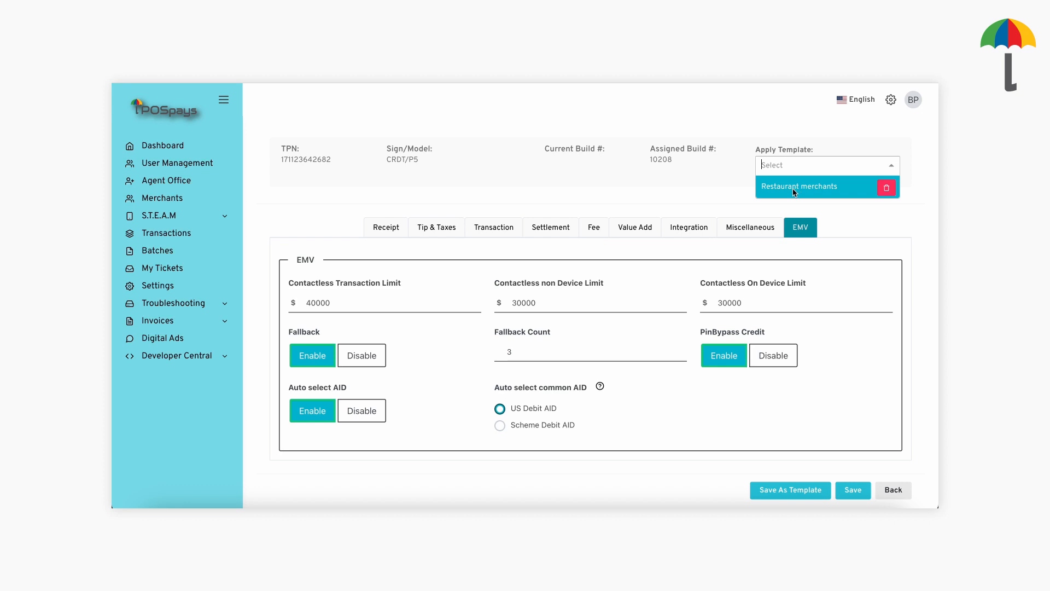
pyautogui.click(733, 196)
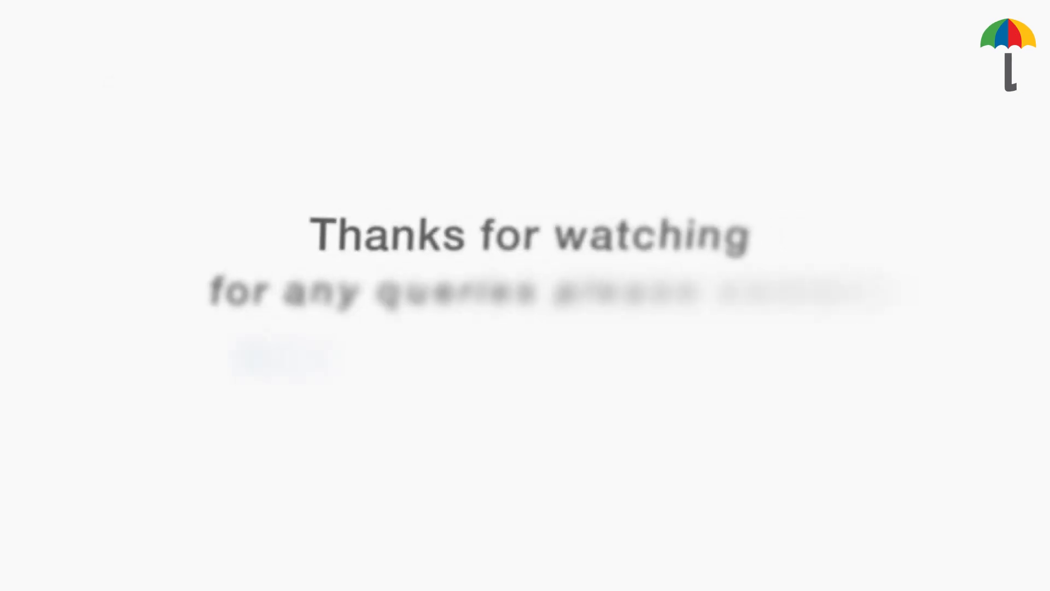